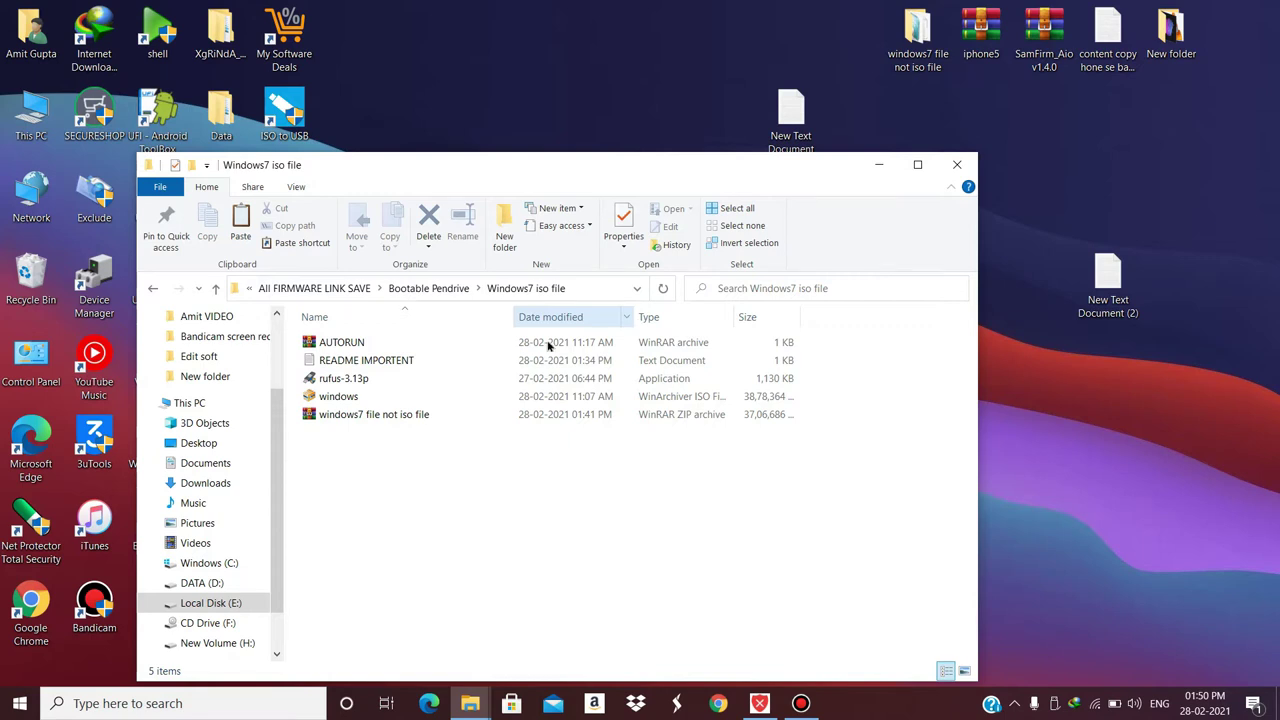
# Step: Search Google for "rufus download" in Chrome and open the official Rufus website from the results
pyautogui.click(355, 380)
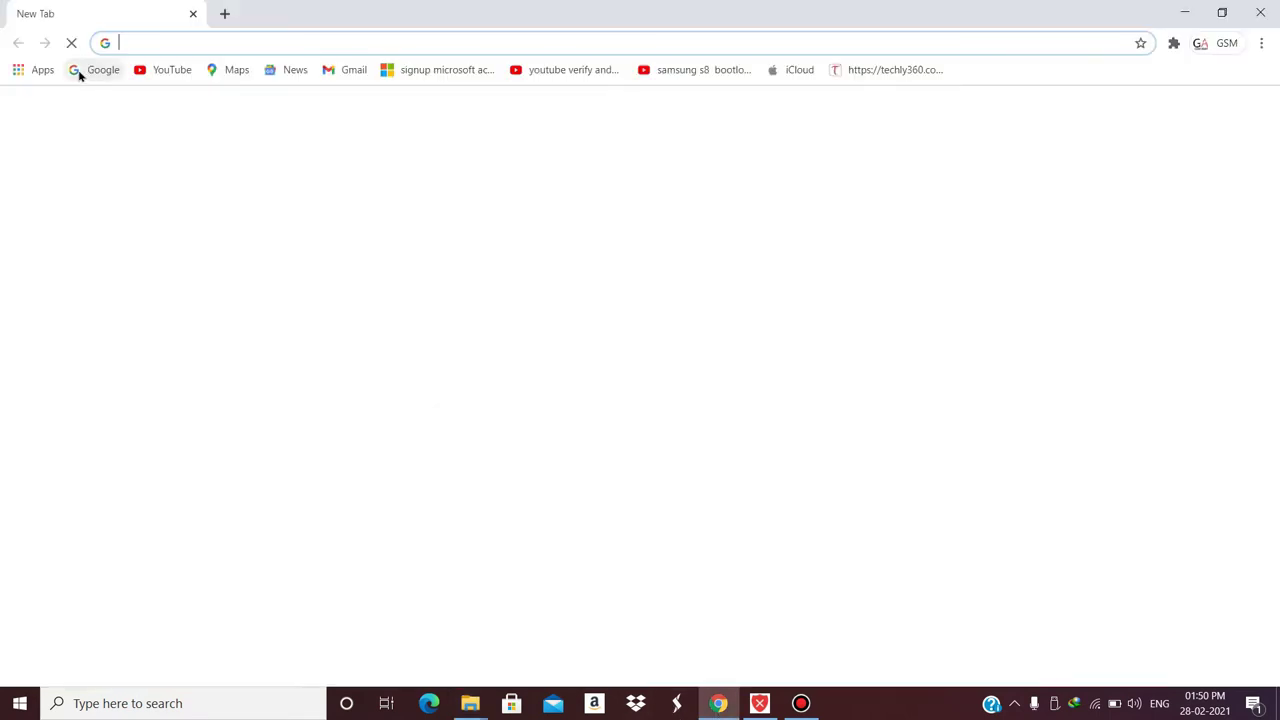
pyautogui.click(79, 74)
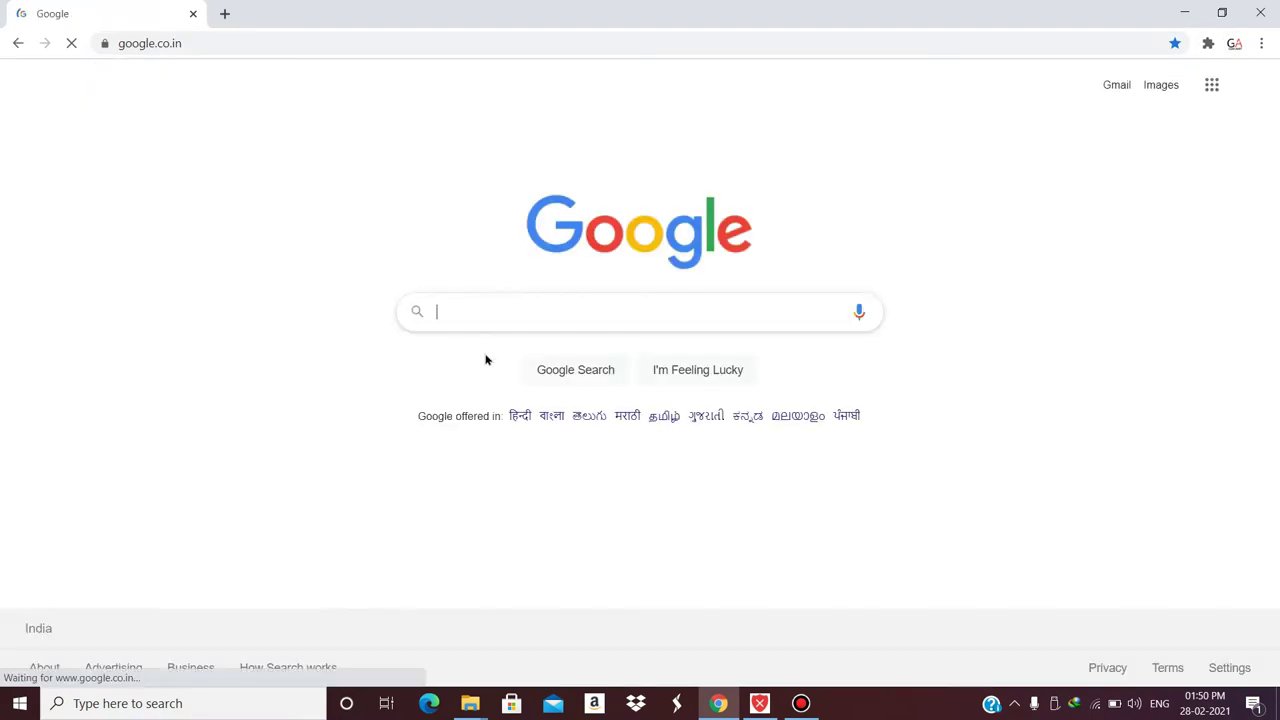
pyautogui.click(485, 317)
pyautogui.write('ru')
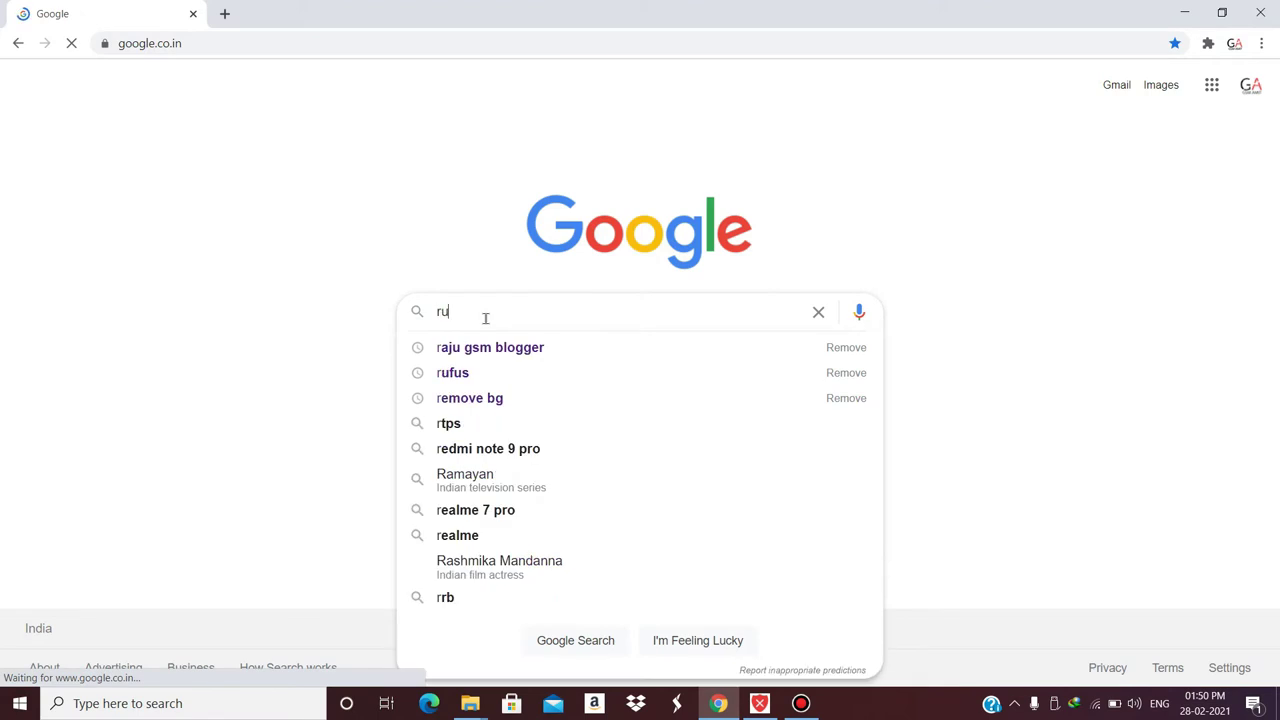
pyautogui.write('fus')
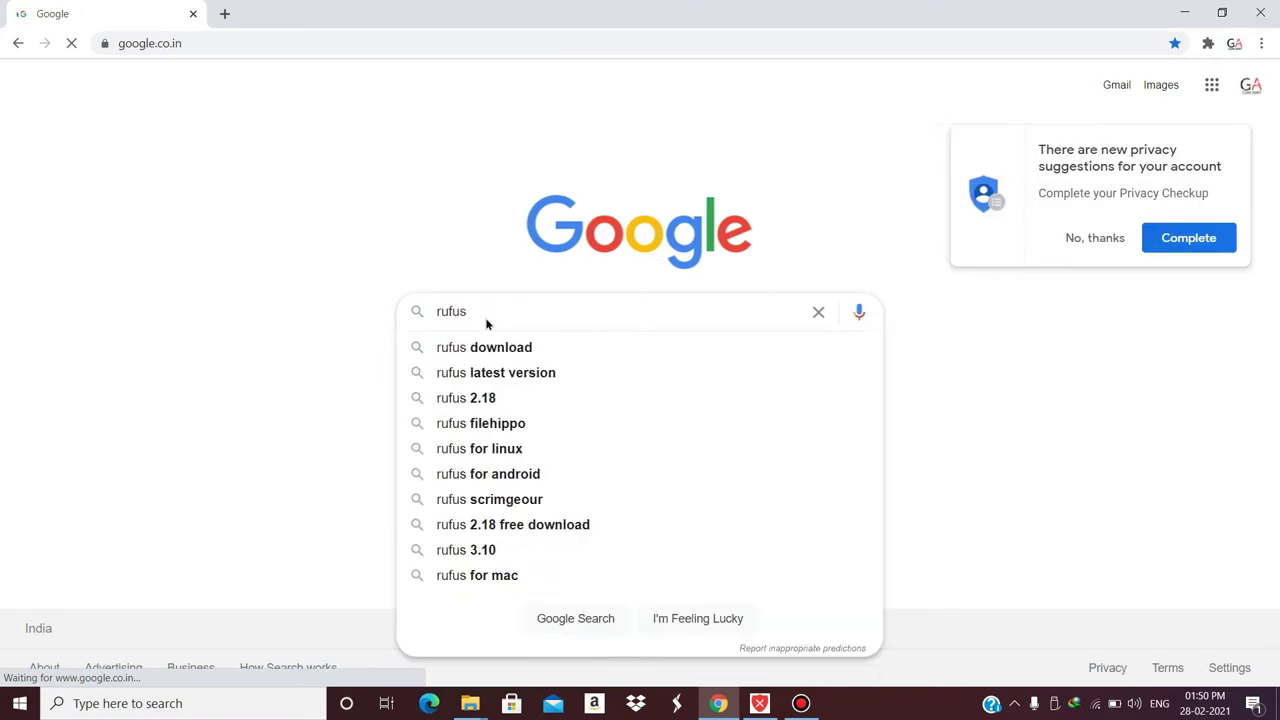
pyautogui.click(463, 348)
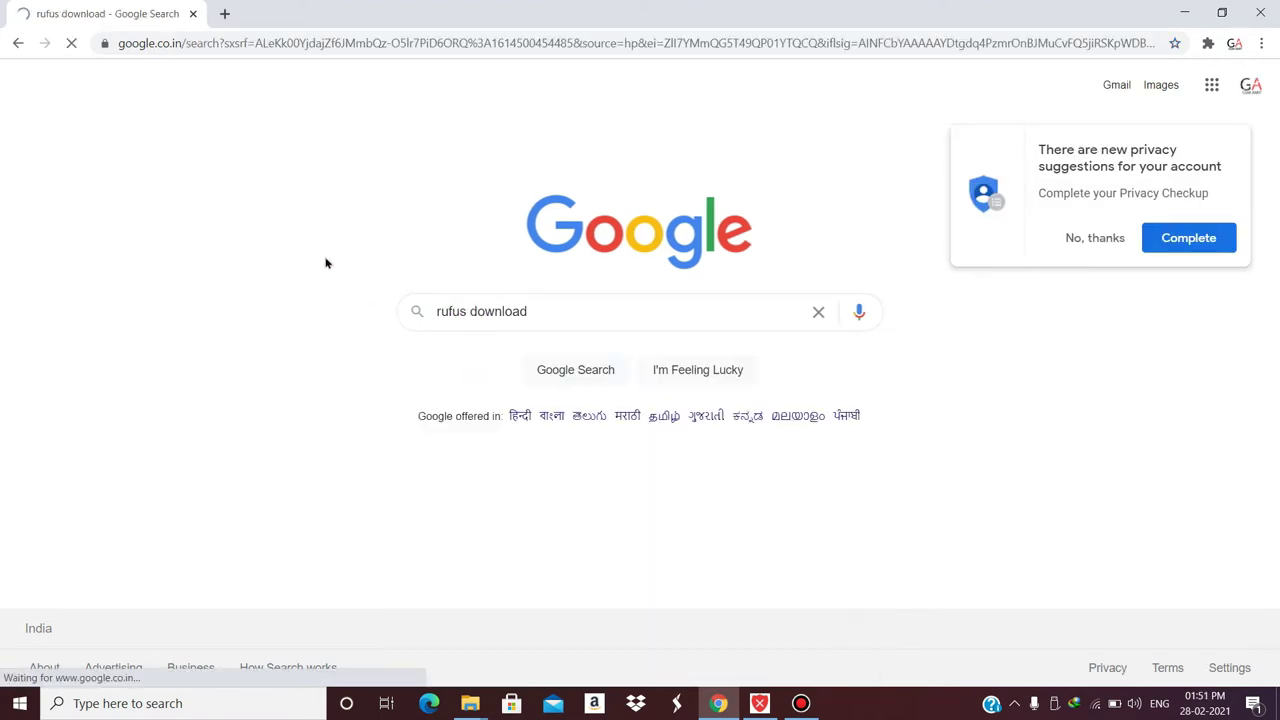
pyautogui.click(230, 255)
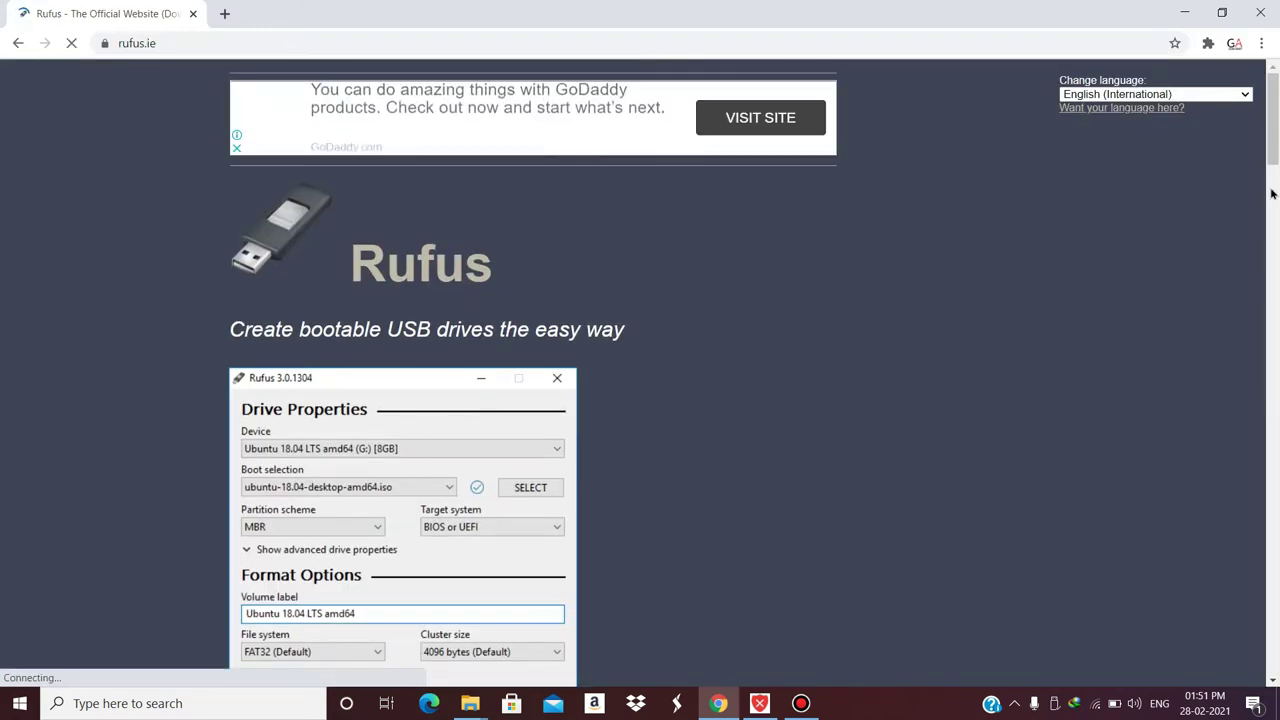
# Step: Try to download Rufus 3.13 from the website, cancel the download and close the browser
pyautogui.scroll(-10, 288, 342)
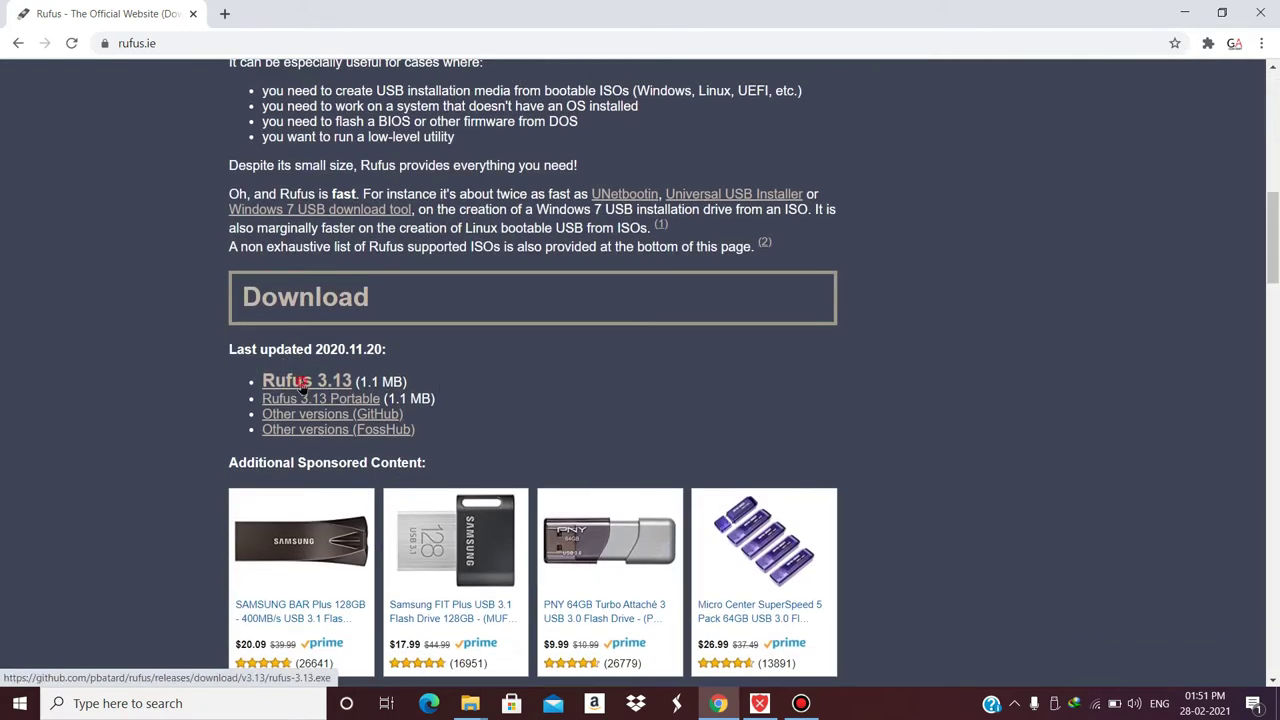
pyautogui.click(302, 386)
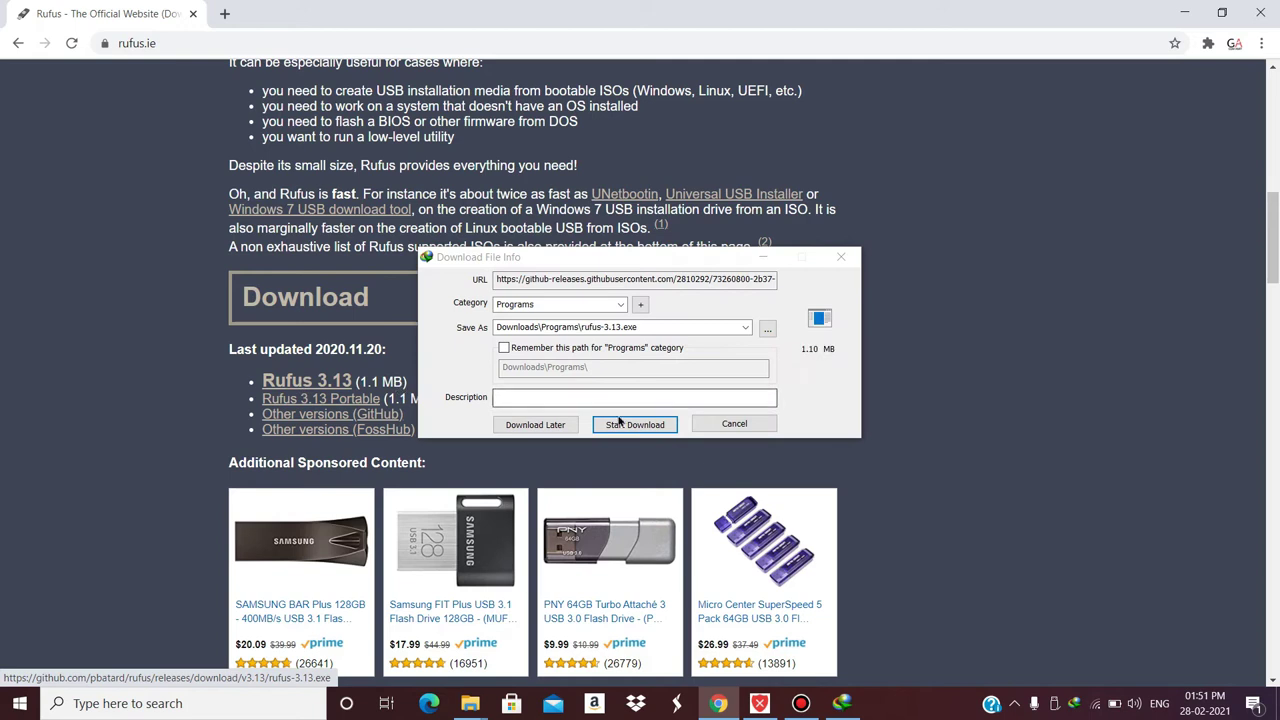
pyautogui.click(734, 425)
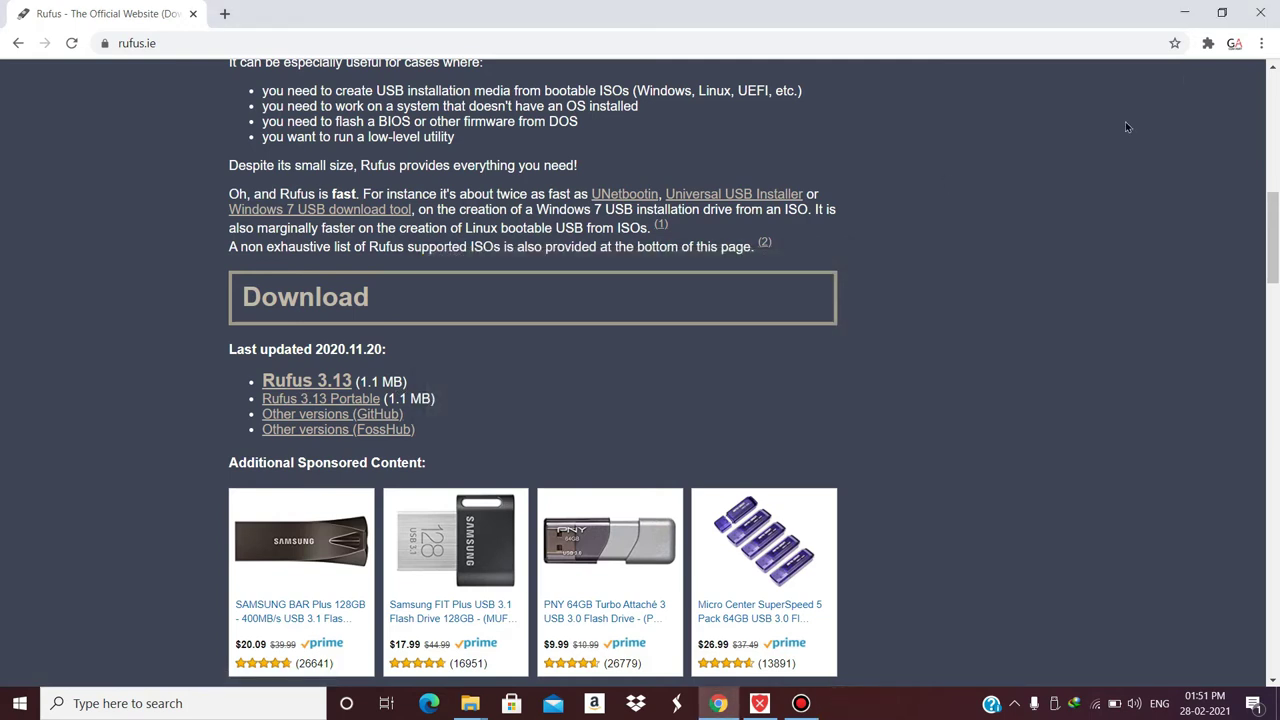
pyautogui.click(1259, 10)
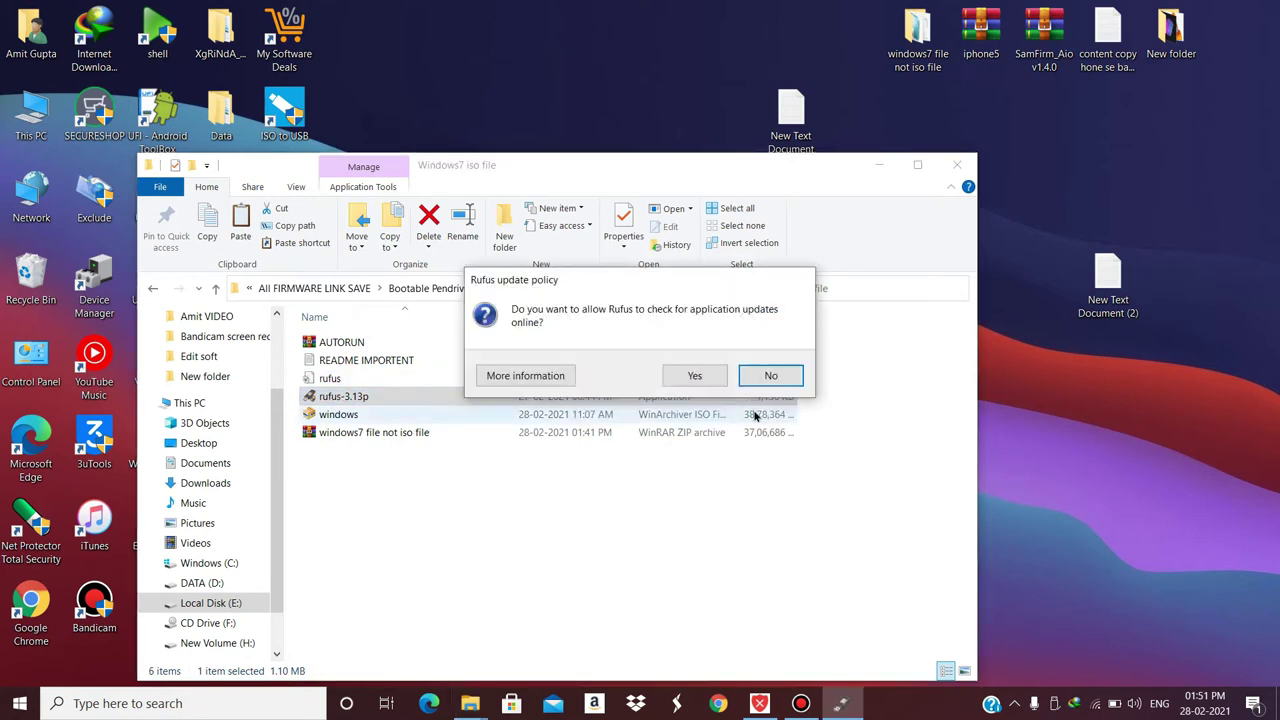
# Step: In Rufus, decline online update checks and choose New Volume (H:) [16 GB] as the device
pyautogui.click(764, 385)
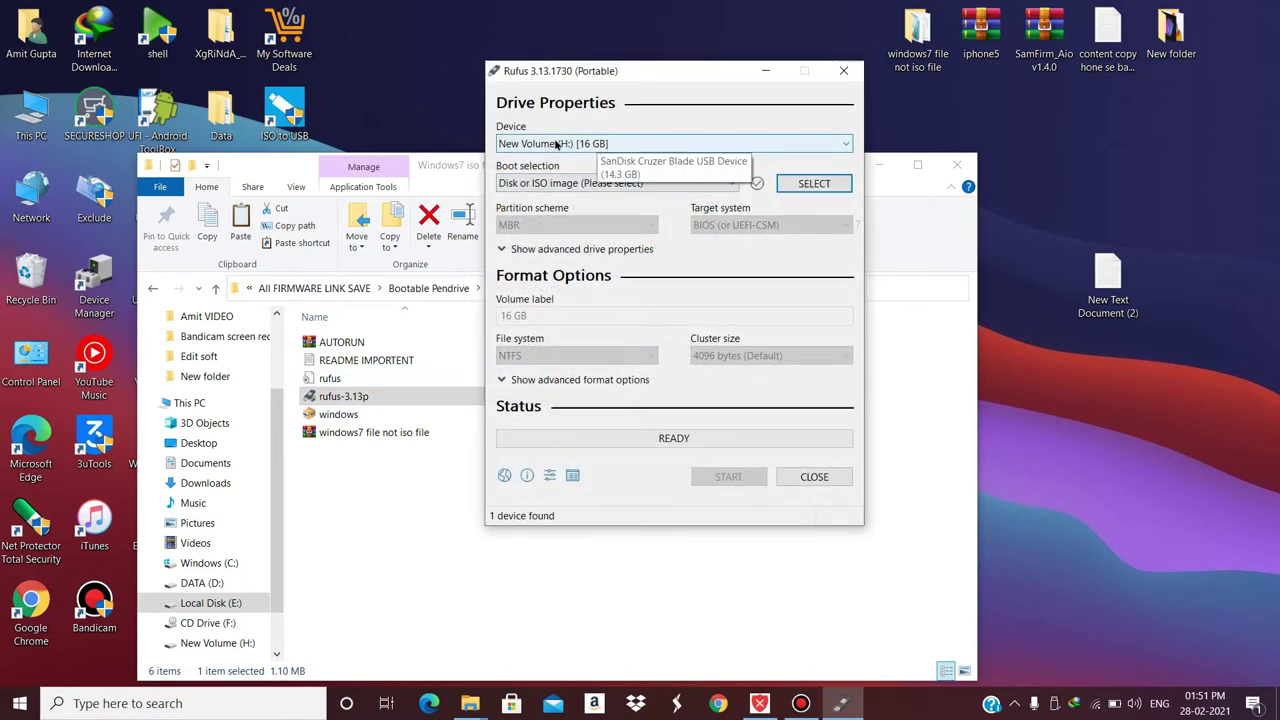
pyautogui.click(597, 147)
pyautogui.click(595, 160)
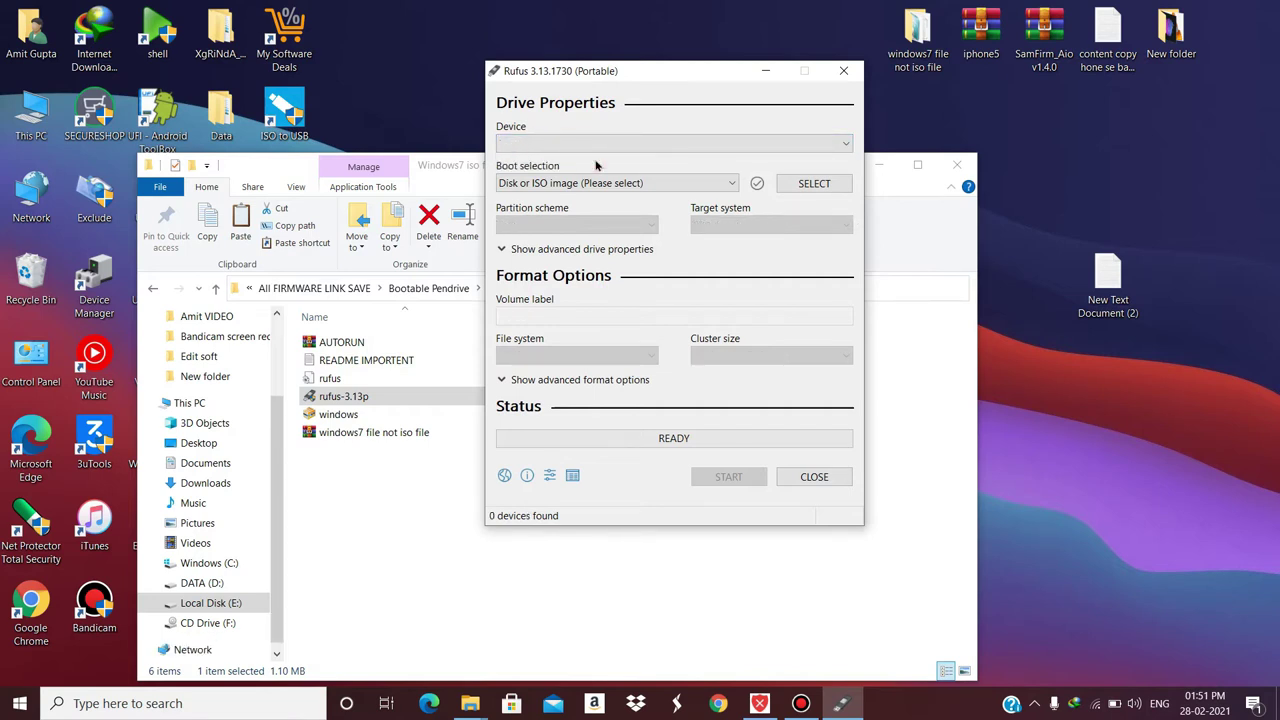
pyautogui.click(583, 143)
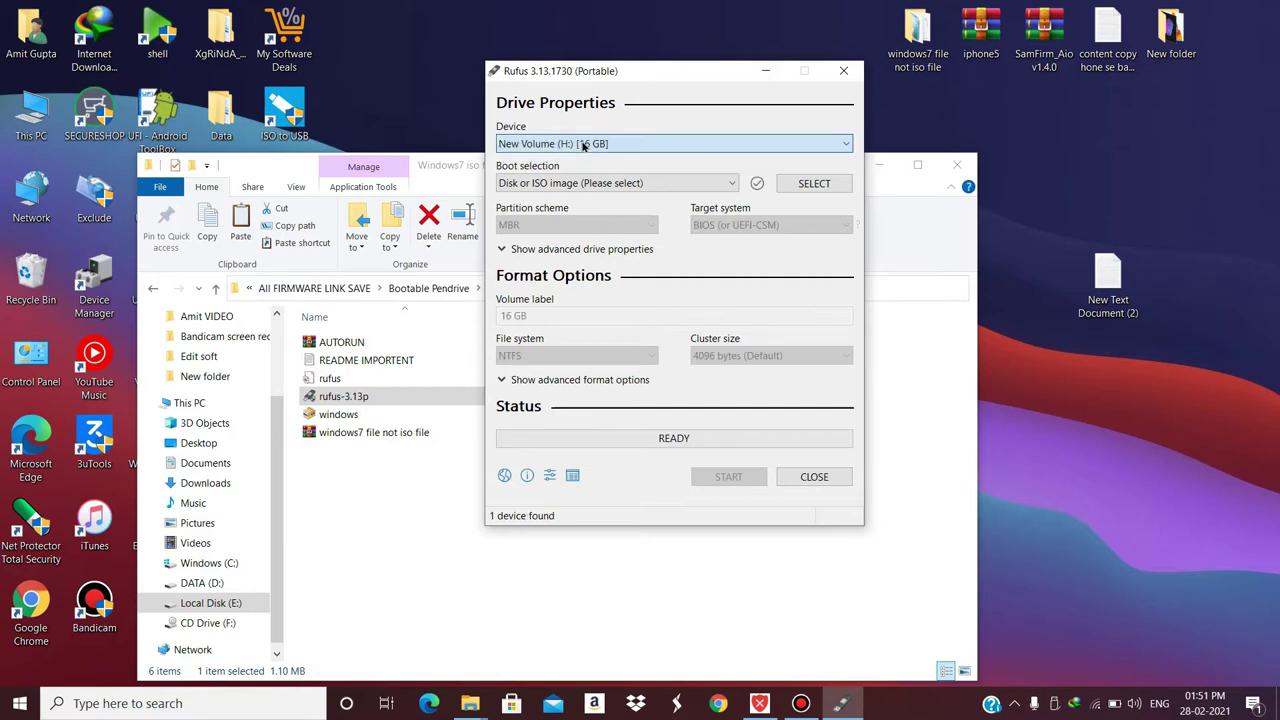
pyautogui.click(583, 160)
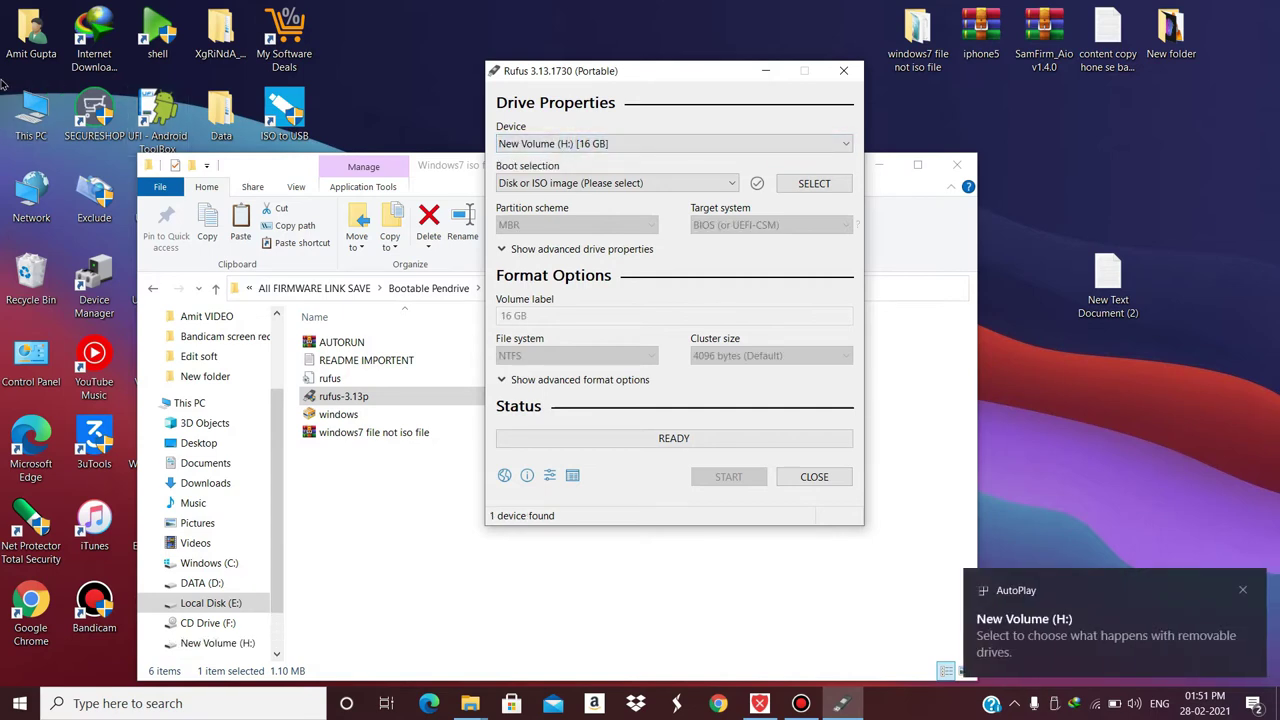
# Step: Check the contents of the New Volume (H:) drive from This PC and return to the drive overview
pyautogui.click(30, 118)
pyautogui.doubleClick(56, 125)
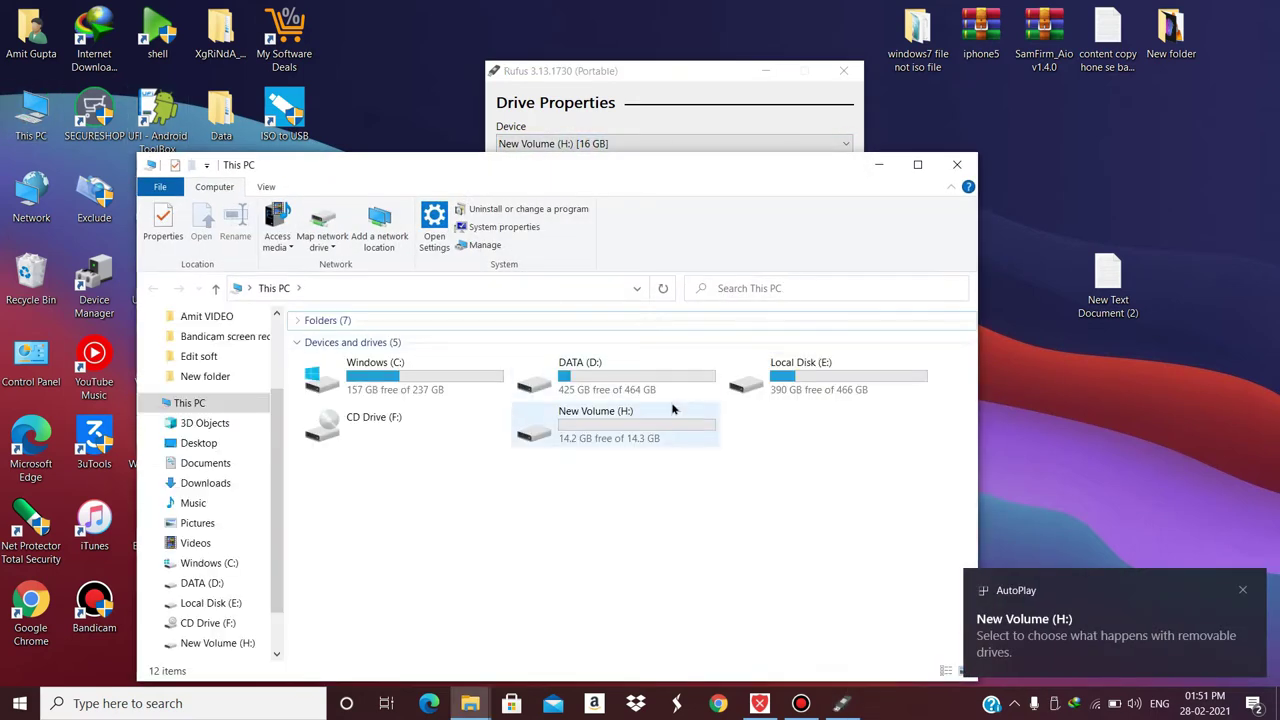
pyautogui.doubleClick(608, 430)
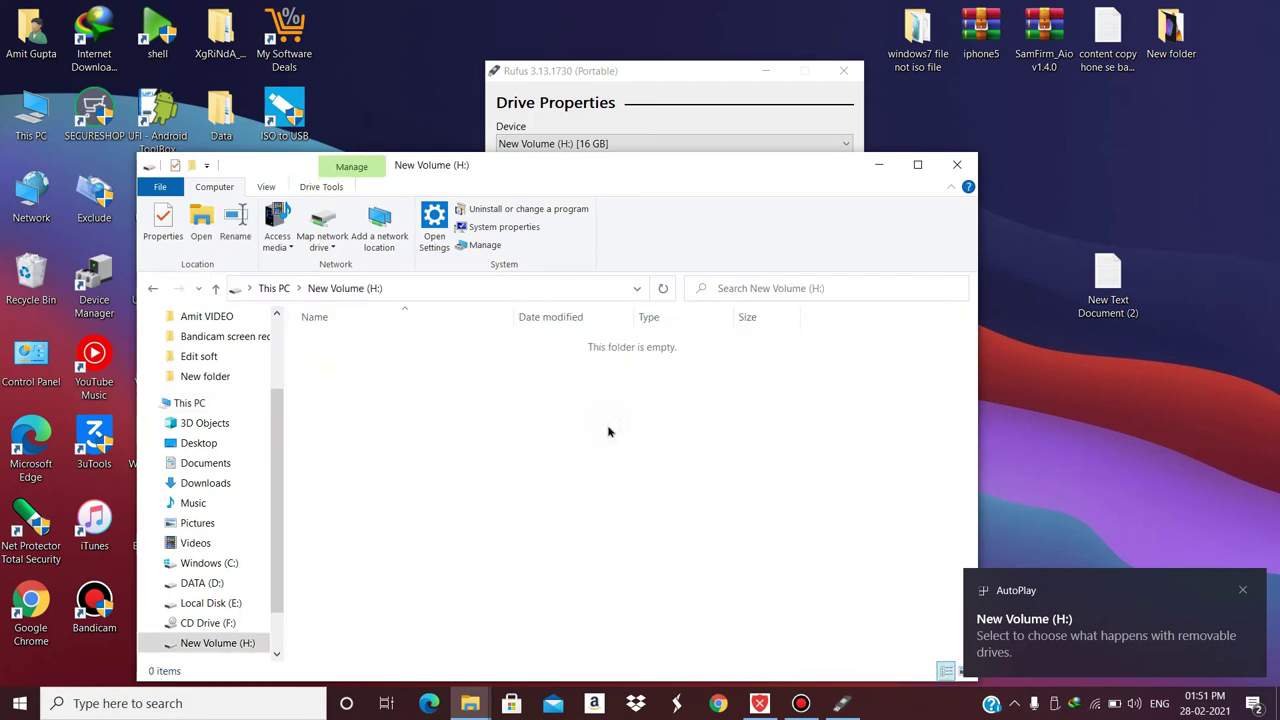
pyautogui.click(215, 288)
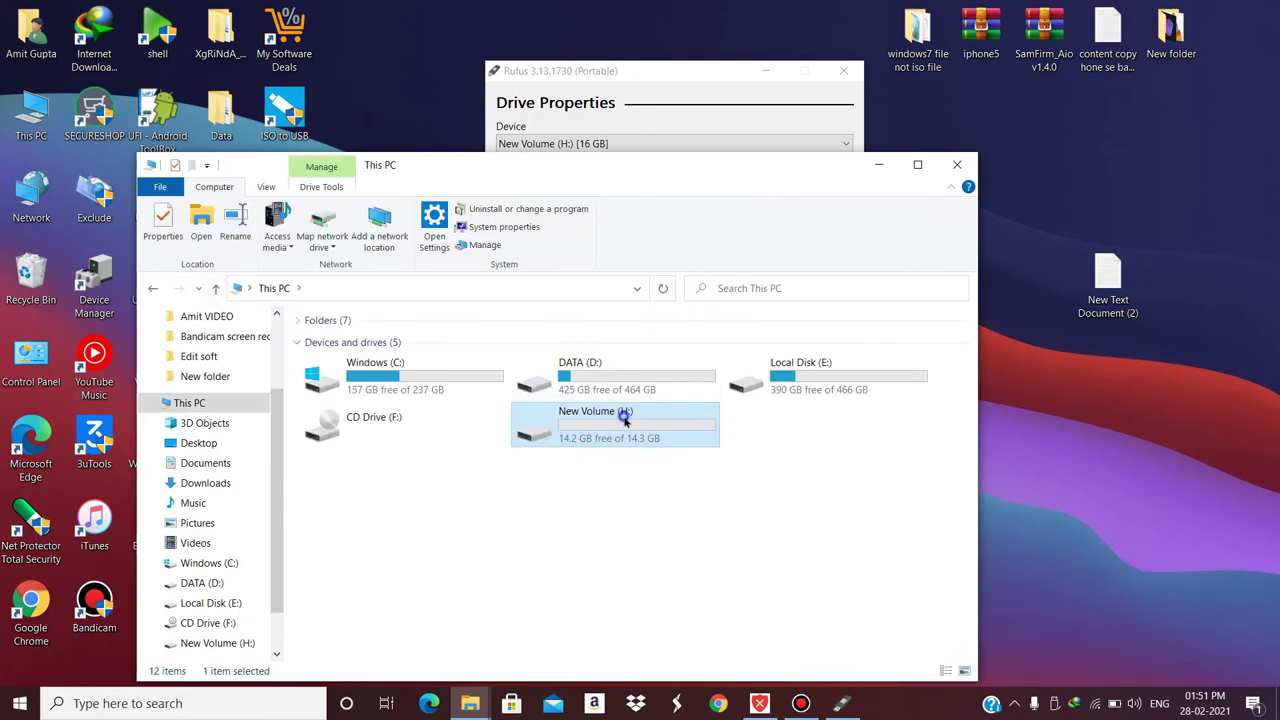
# Step: Quick-format the New Volume (H:) drive as NTFS with a 4096-byte allocation unit and the label New Volume
pyautogui.rightClick(622, 417)
pyautogui.click(437, 525)
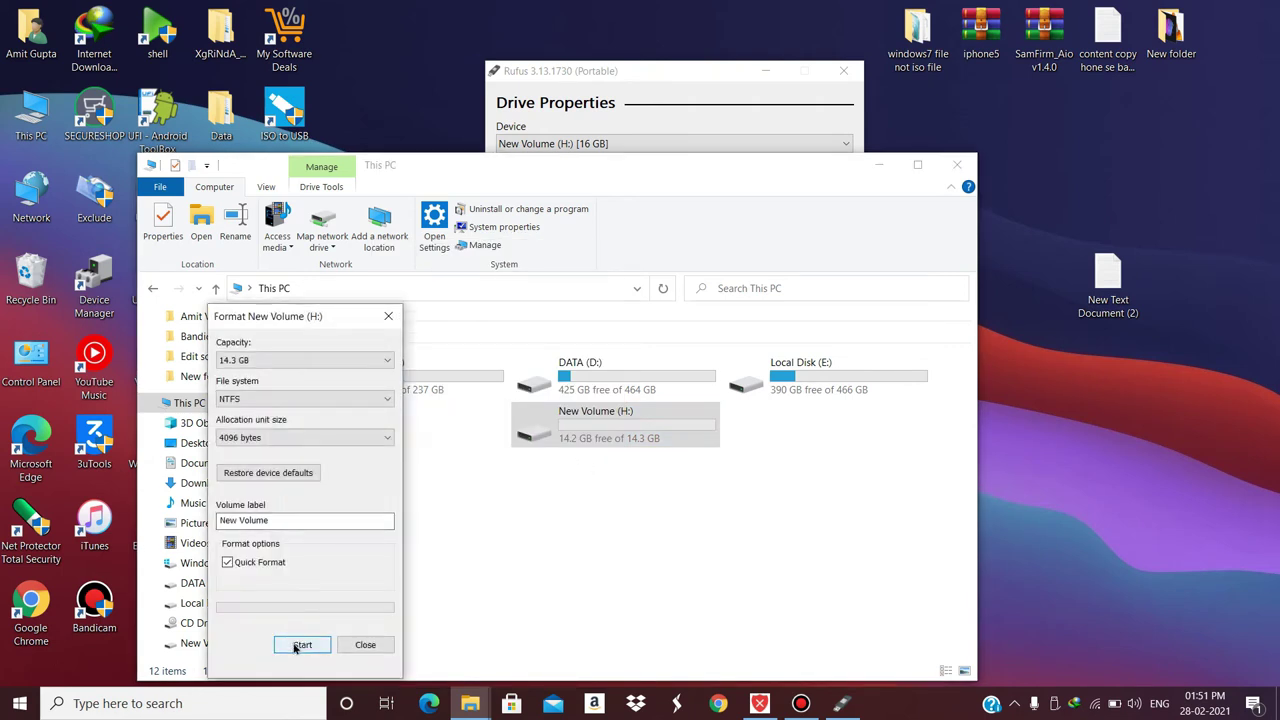
pyautogui.click(300, 645)
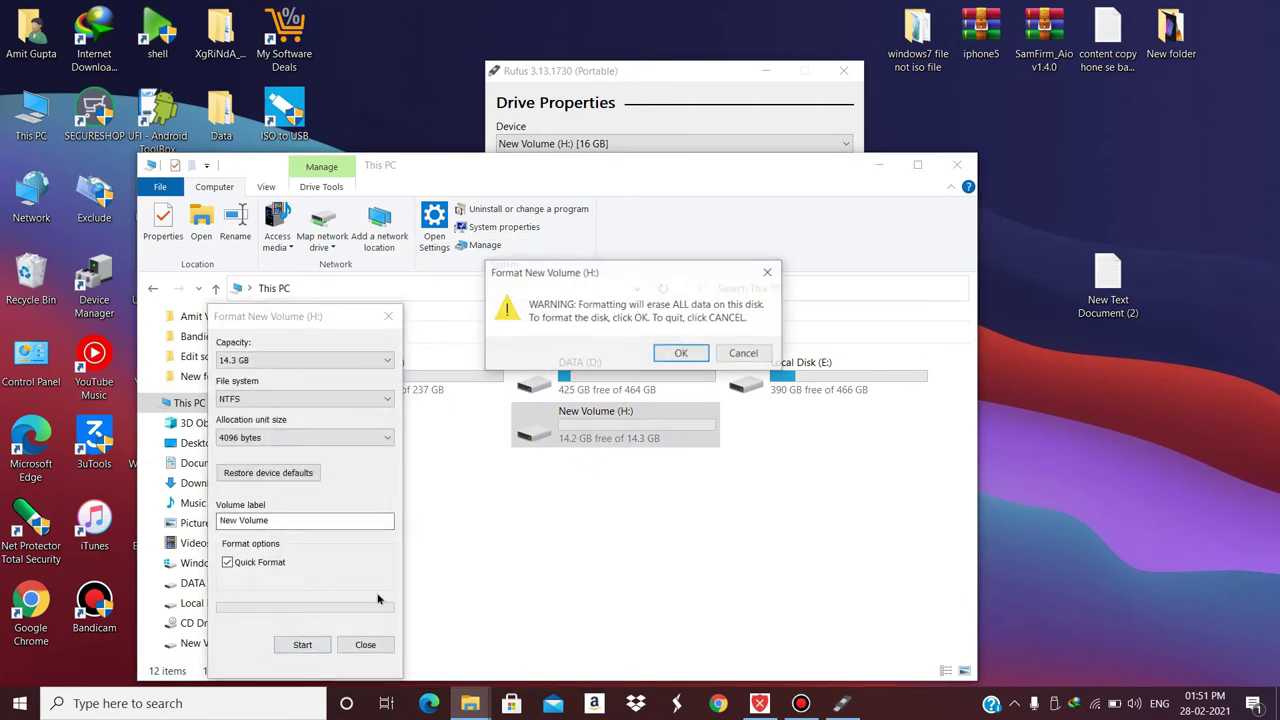
pyautogui.click(681, 354)
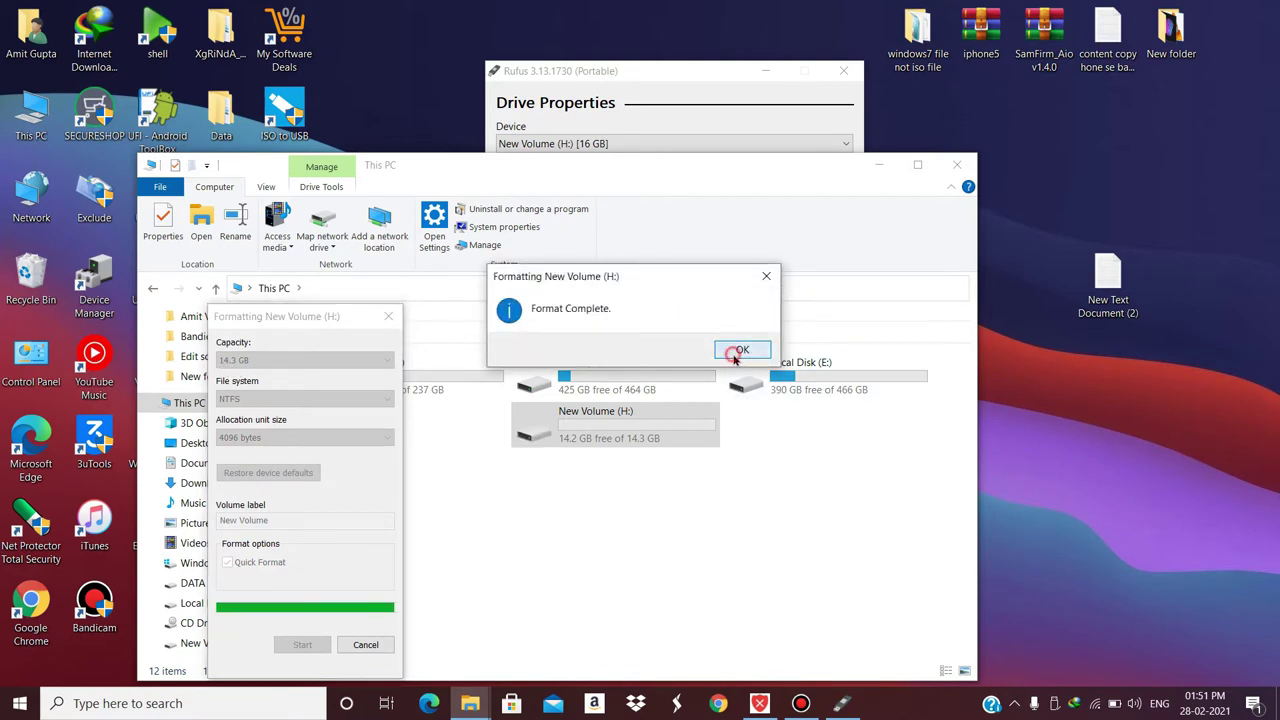
pyautogui.click(750, 350)
pyautogui.click(388, 316)
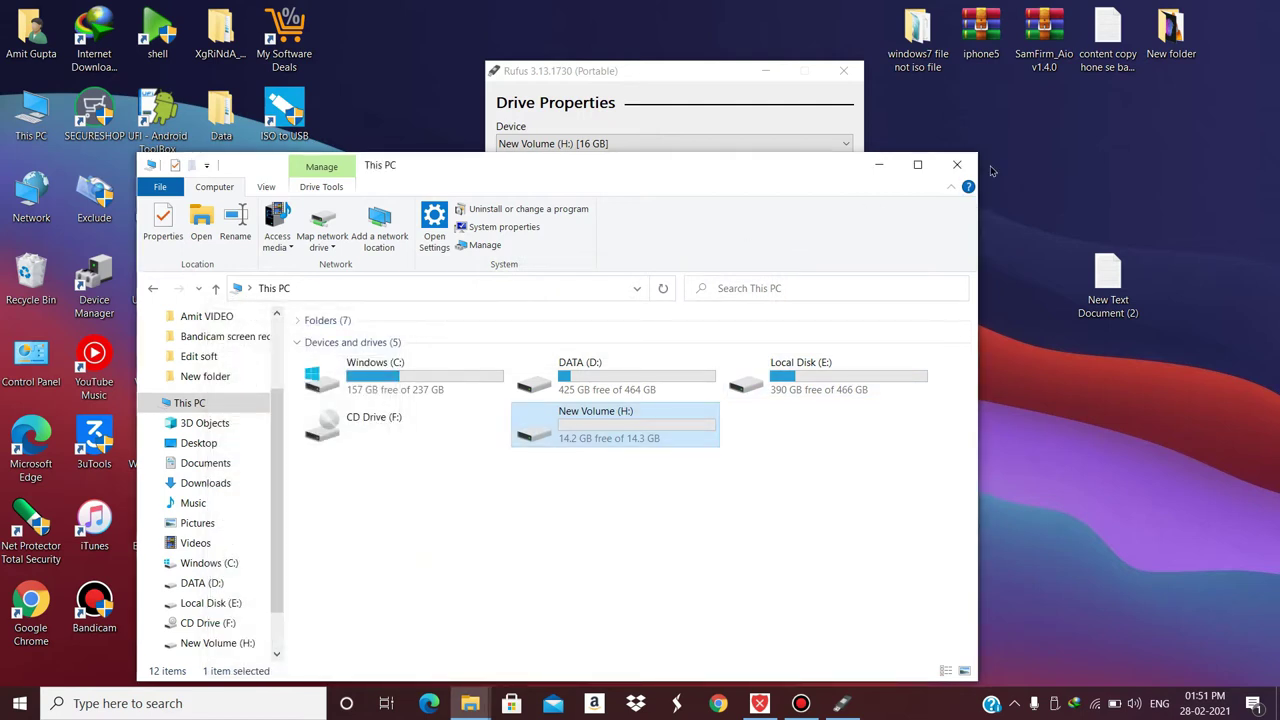
# Step: Close the This PC window and reselect New Volume (H:) [16 GB] as the device in Rufus
pyautogui.click(957, 164)
pyautogui.click(615, 148)
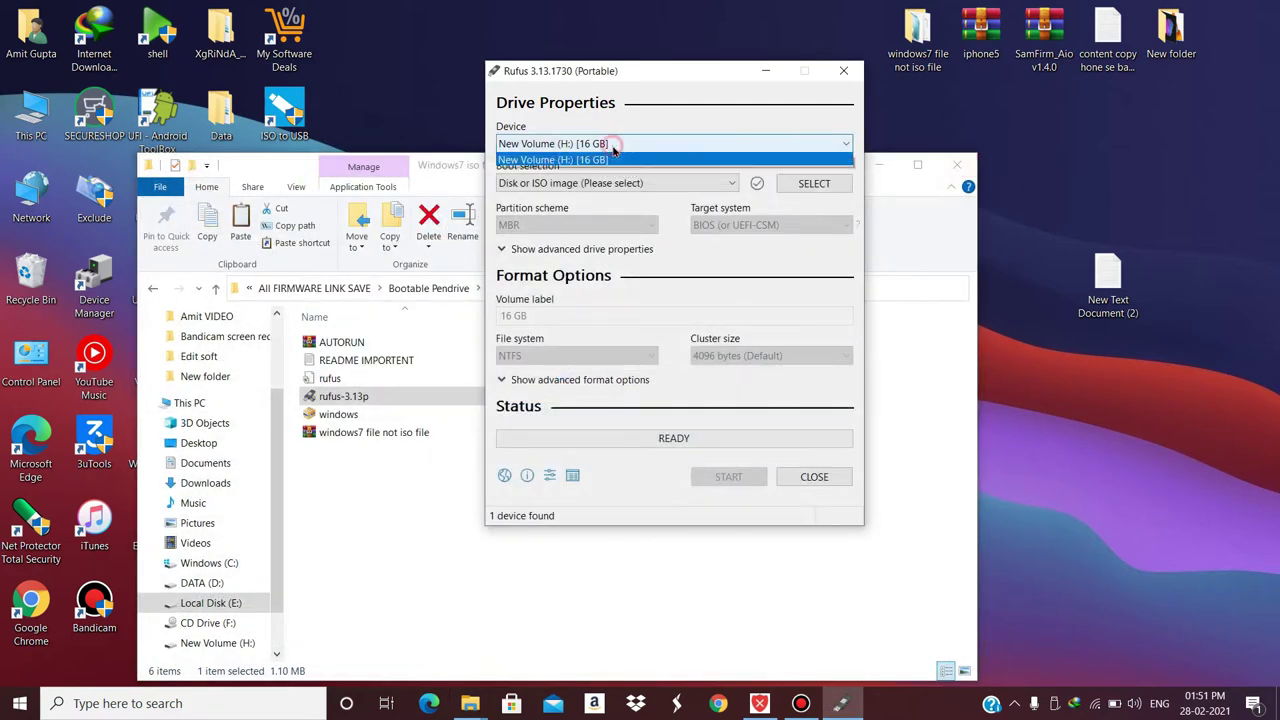
pyautogui.click(612, 160)
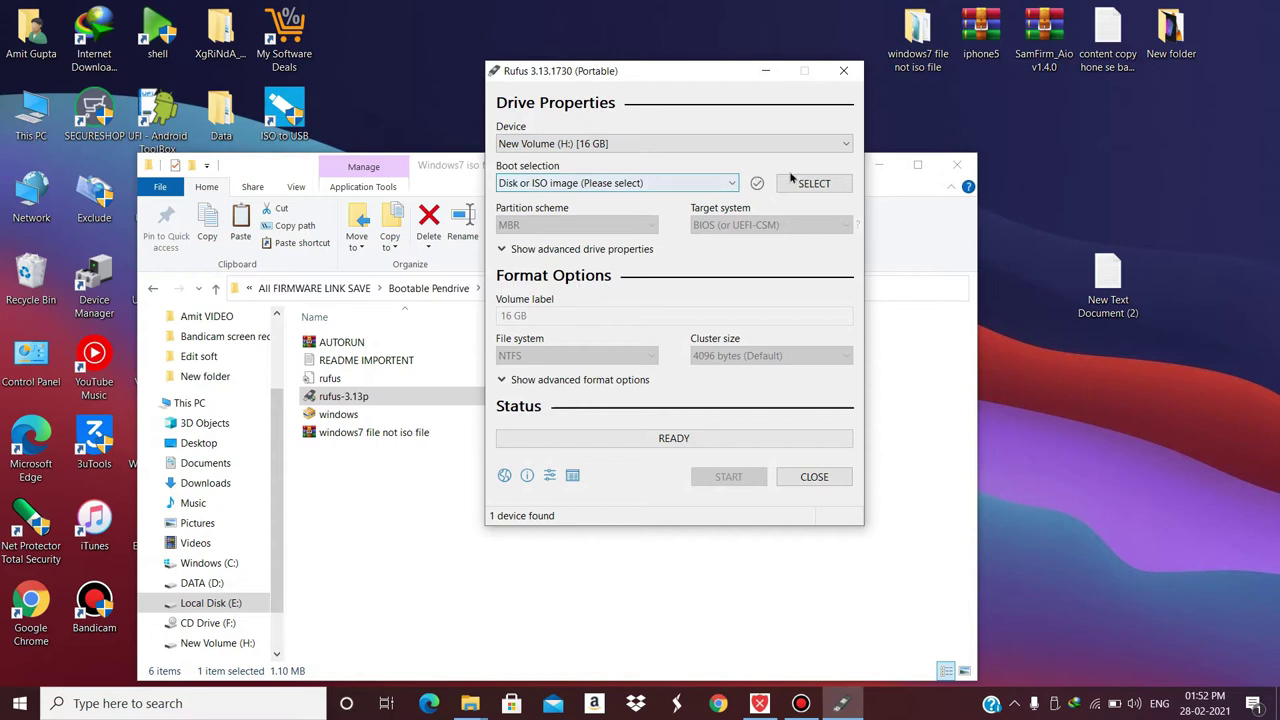
# Step: Start choosing the boot image and go to Local Disk (E:) in the file dialog
pyautogui.click(838, 187)
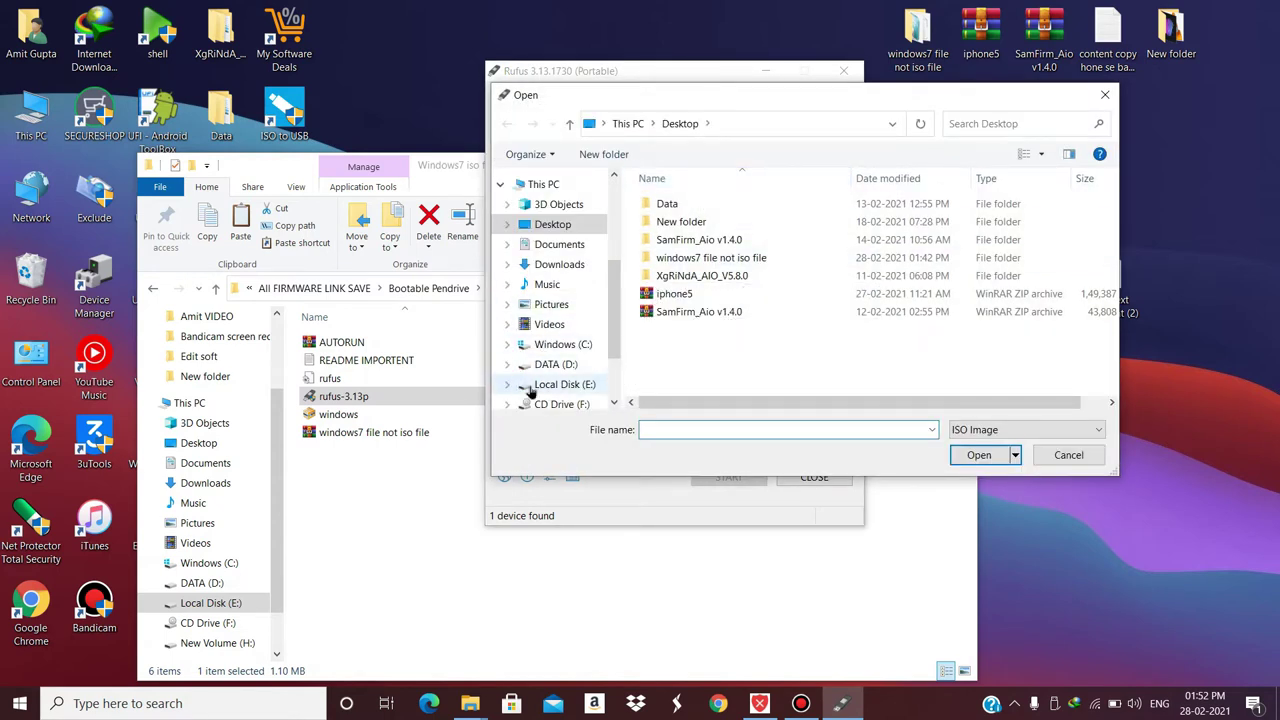
pyautogui.click(523, 390)
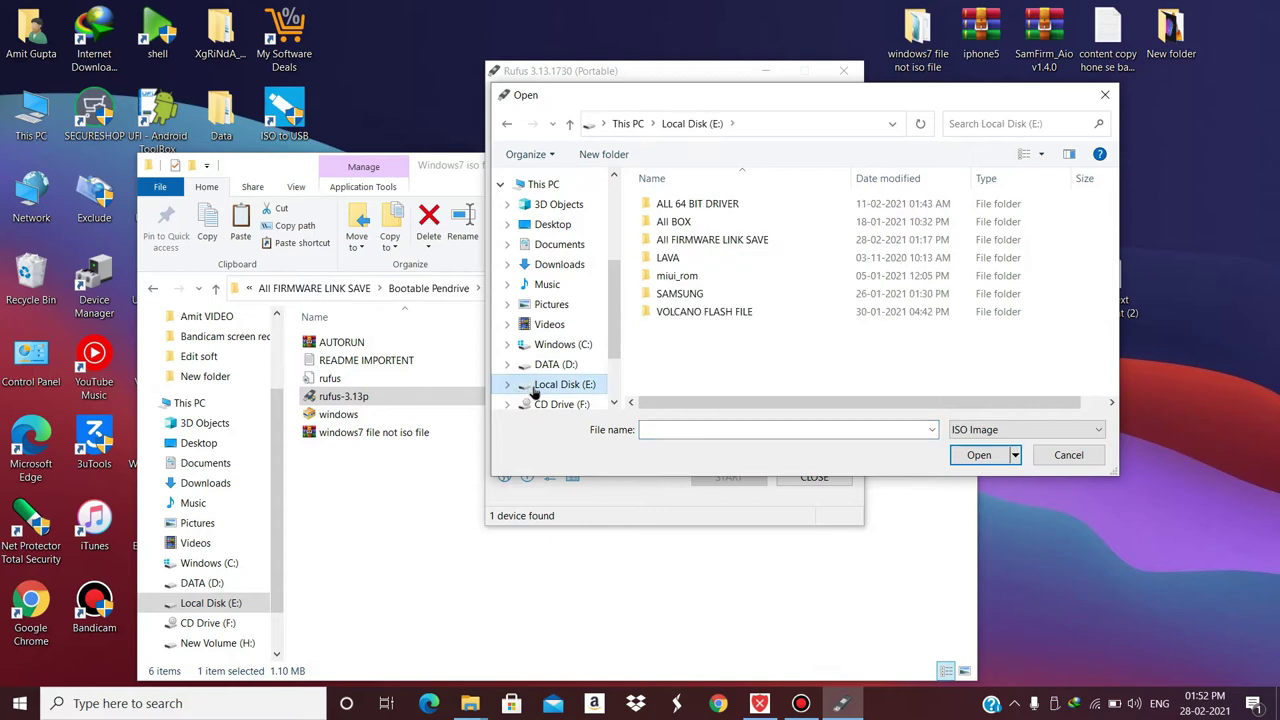
pyautogui.click(507, 385)
pyautogui.click(513, 374)
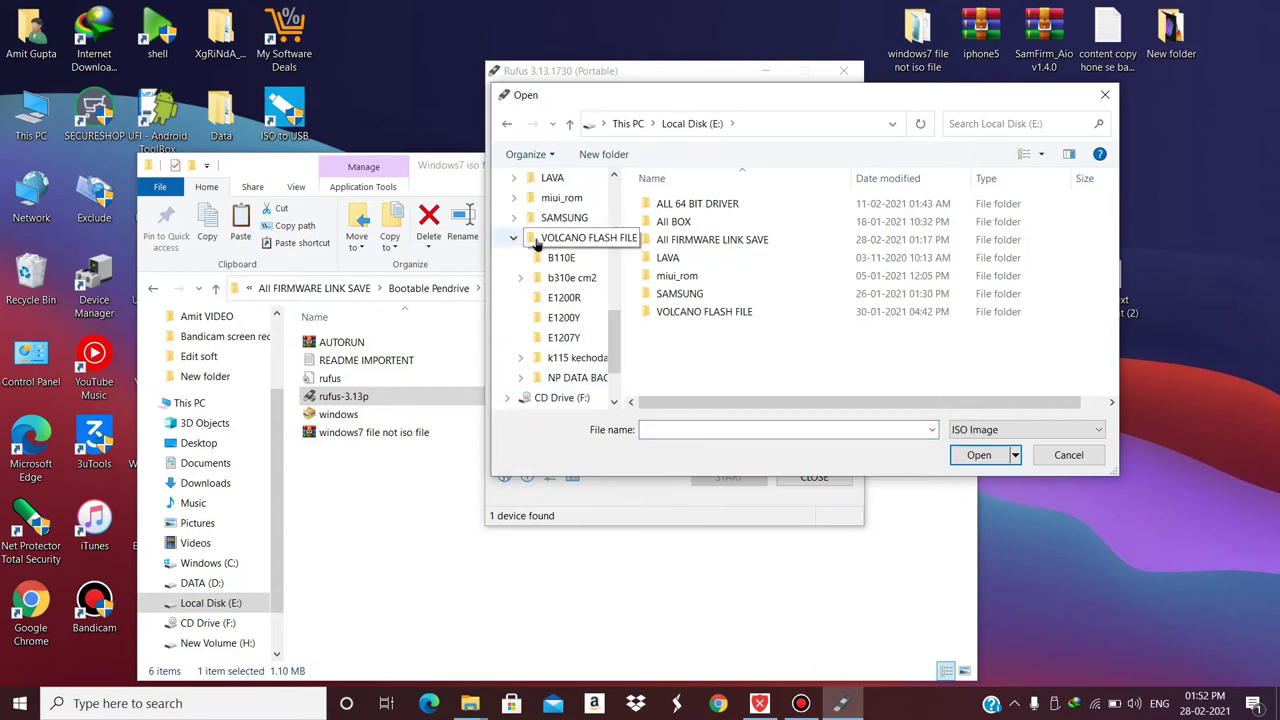
pyautogui.click(614, 178)
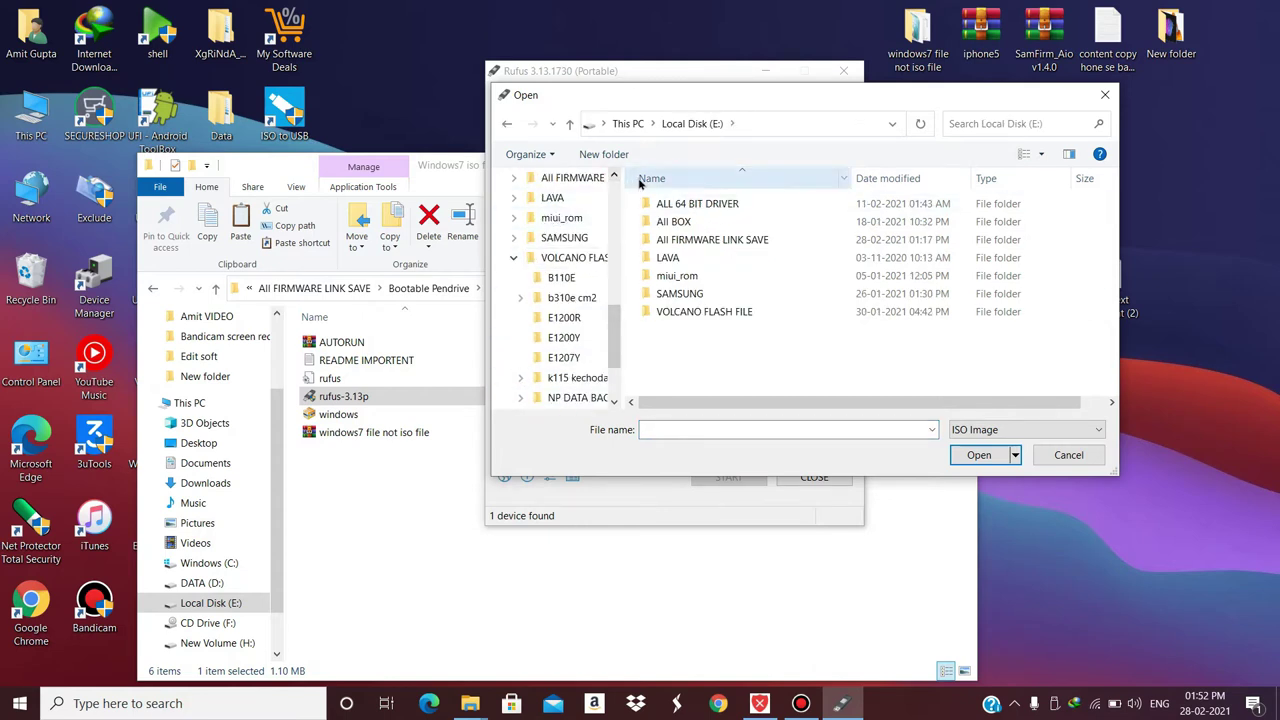
pyautogui.click(614, 178)
pyautogui.click(614, 178)
pyautogui.click(614, 178)
pyautogui.click(614, 178)
pyautogui.click(614, 178)
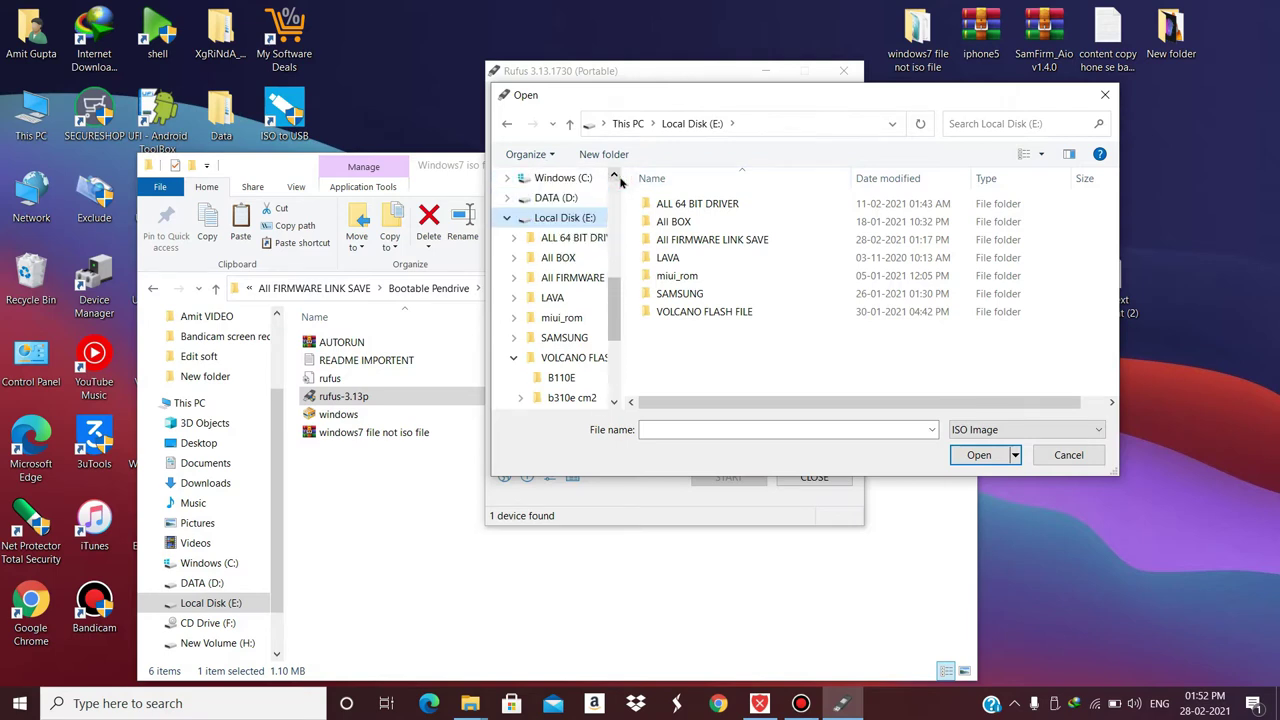
pyautogui.click(507, 217)
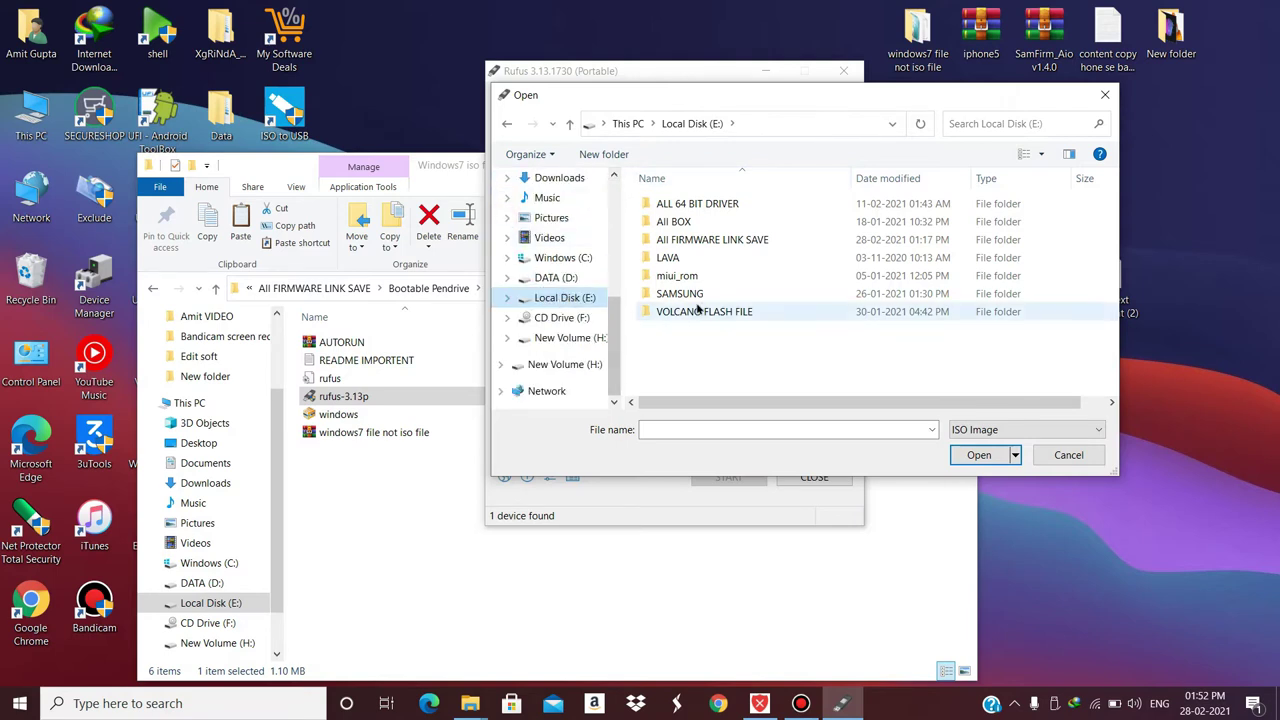
# Step: Load the windows ISO image from All FIRMWARE LINK SAVE > Bootable Pendrive > Windows7 iso file as the boot selection
pyautogui.doubleClick(677, 241)
pyautogui.doubleClick(672, 223)
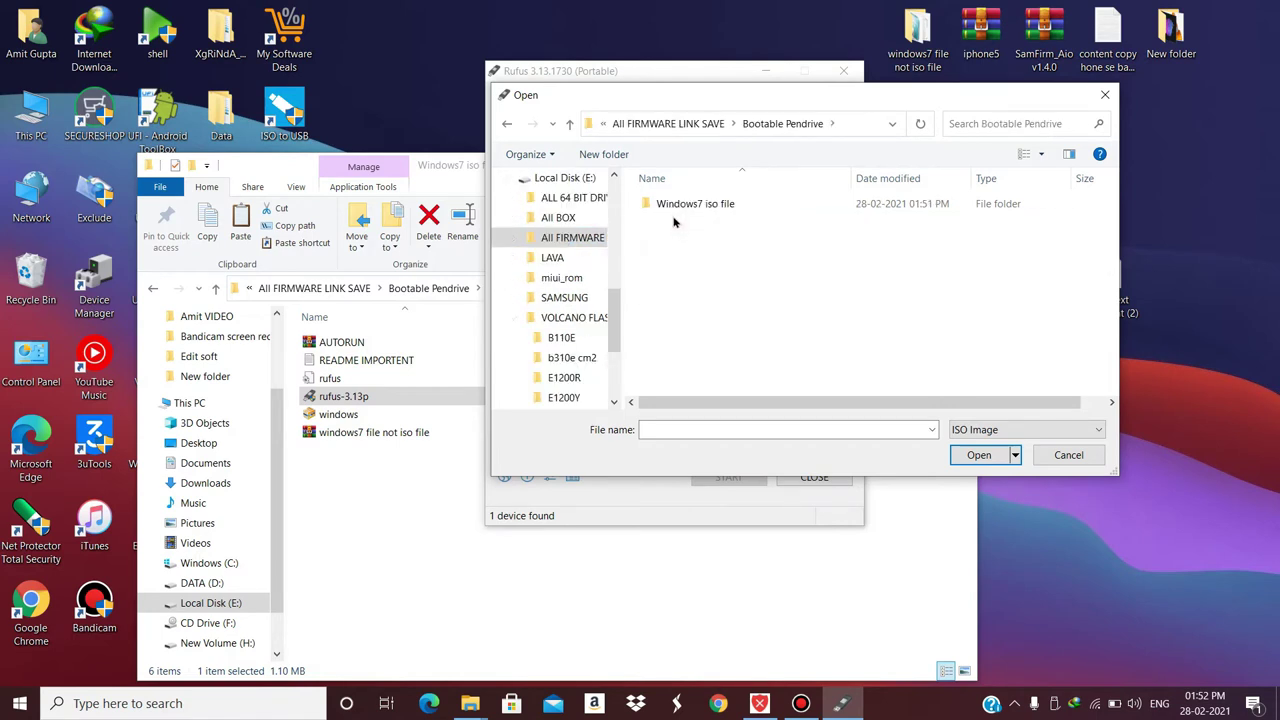
pyautogui.doubleClick(674, 205)
pyautogui.click(674, 207)
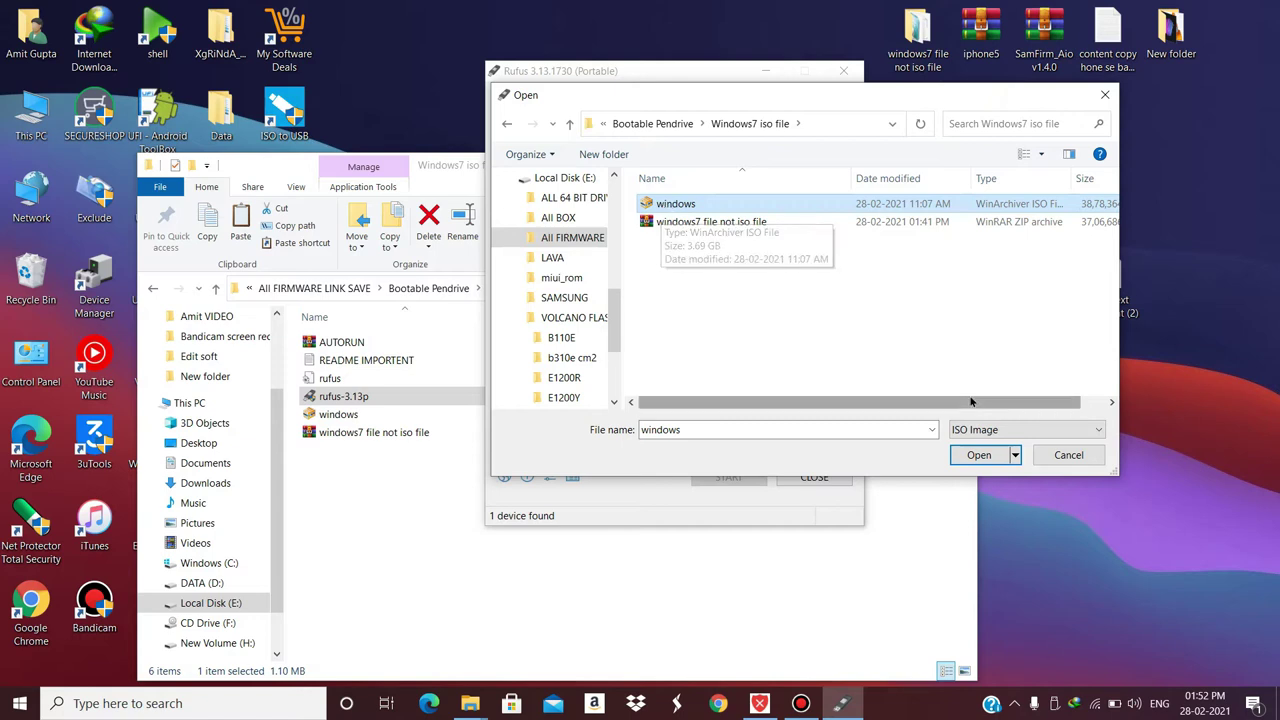
pyautogui.click(978, 430)
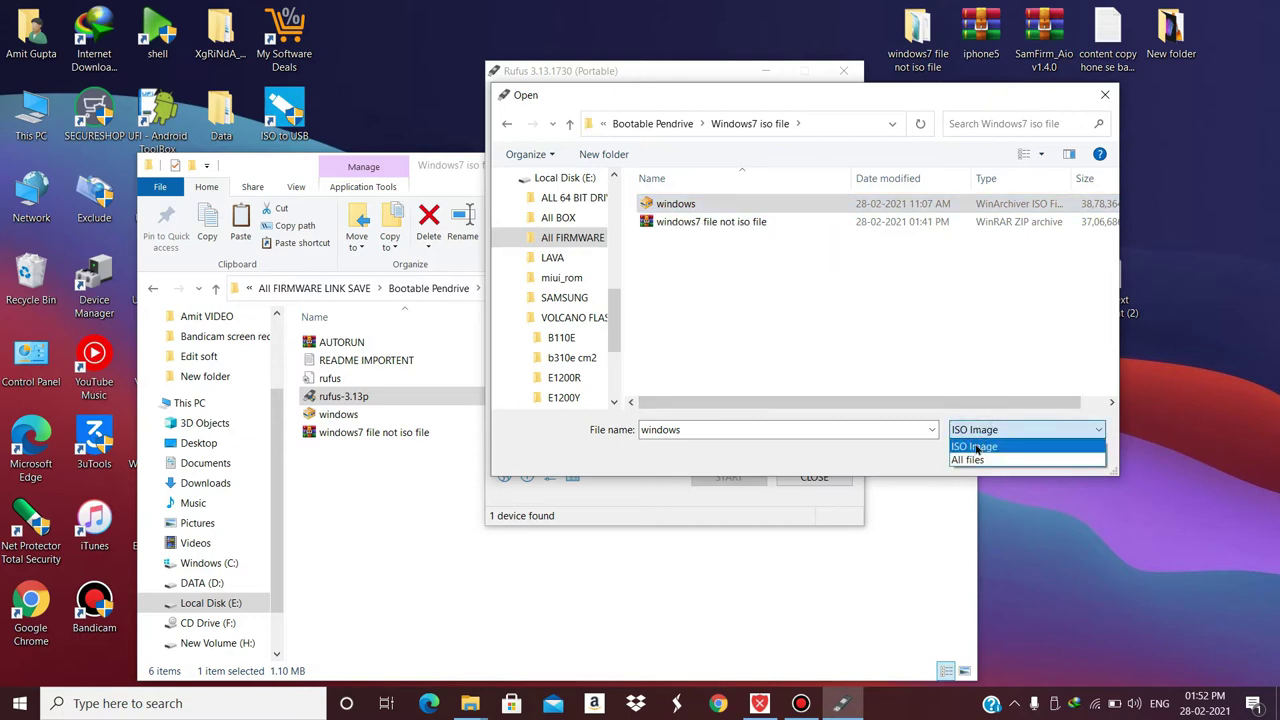
pyautogui.click(977, 447)
pyautogui.click(712, 203)
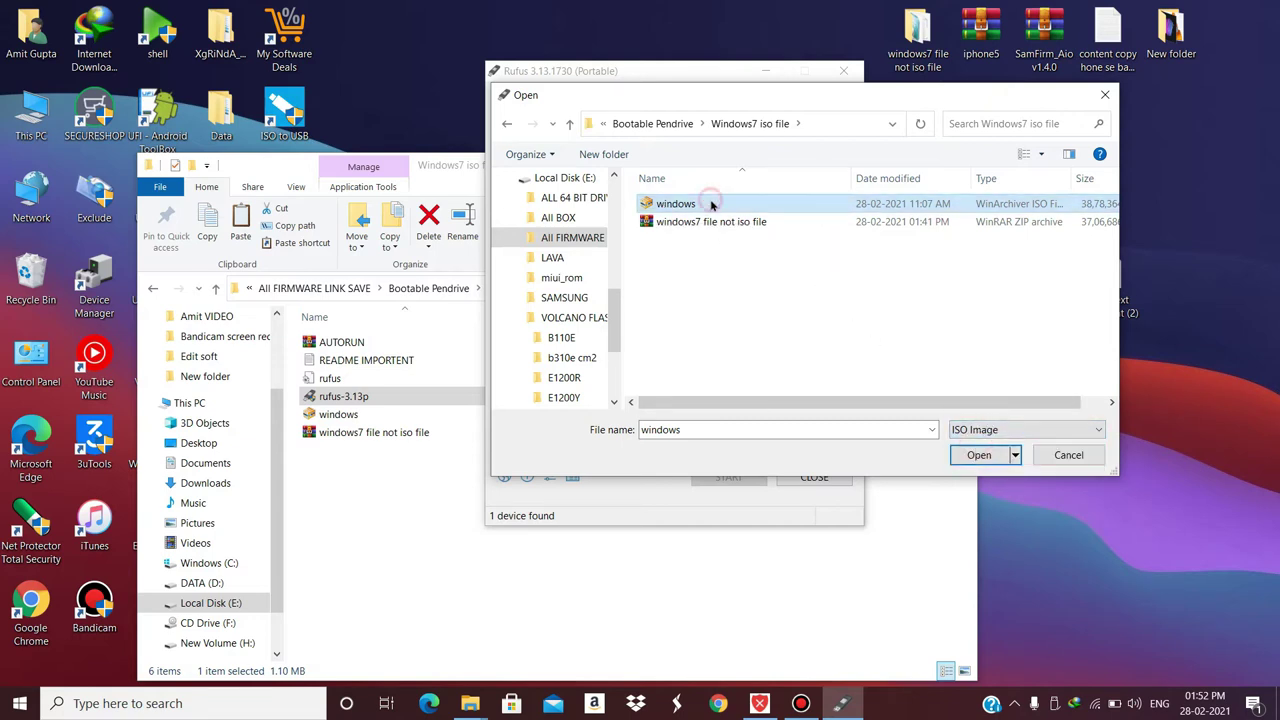
pyautogui.doubleClick(712, 203)
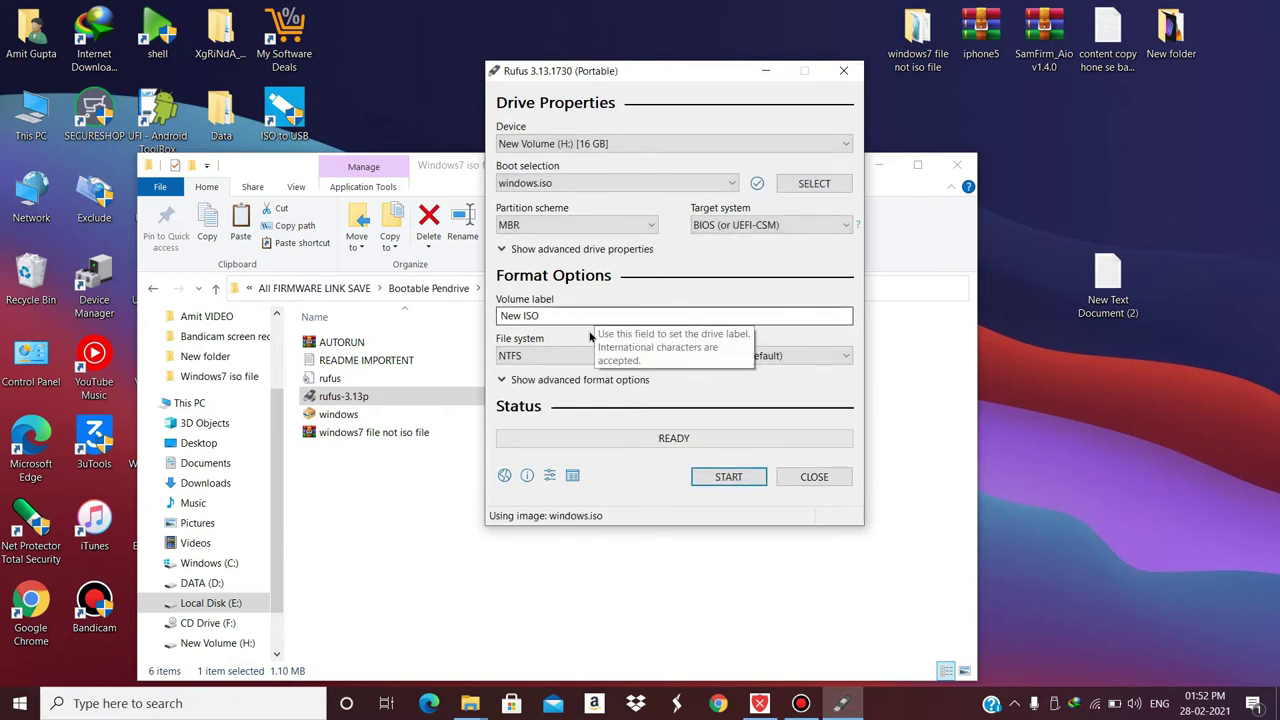
# Step: Set the MBR partition scheme with BIOS (or UEFI-CSM) as target, and start writing windows.iso to the drive, accepting the data erasure
pyautogui.click(553, 228)
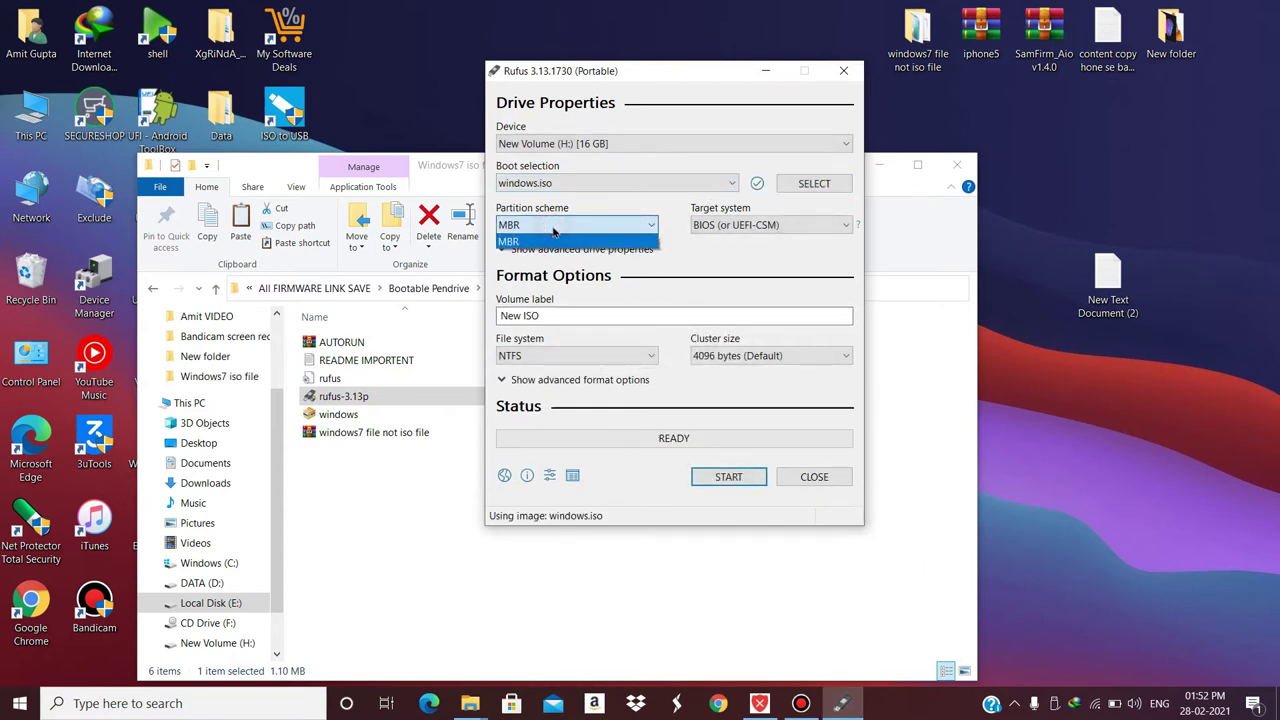
pyautogui.click(553, 243)
pyautogui.click(730, 225)
pyautogui.click(738, 224)
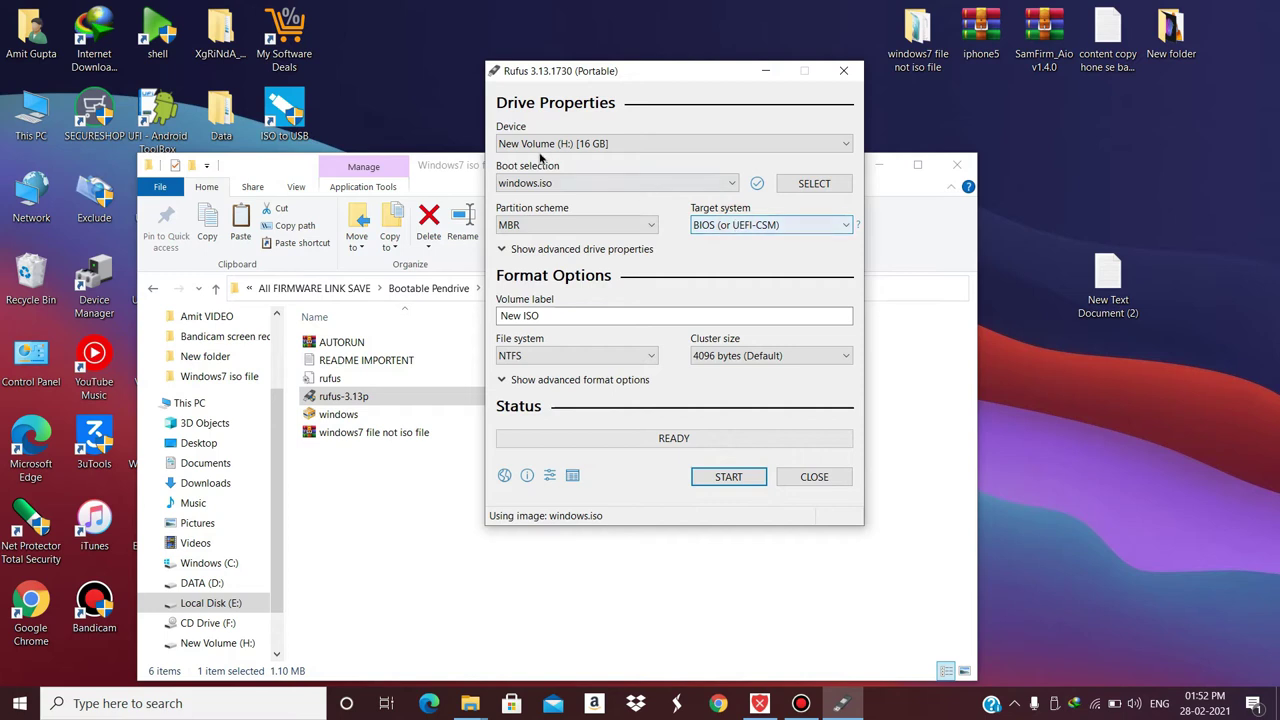
pyautogui.click(736, 481)
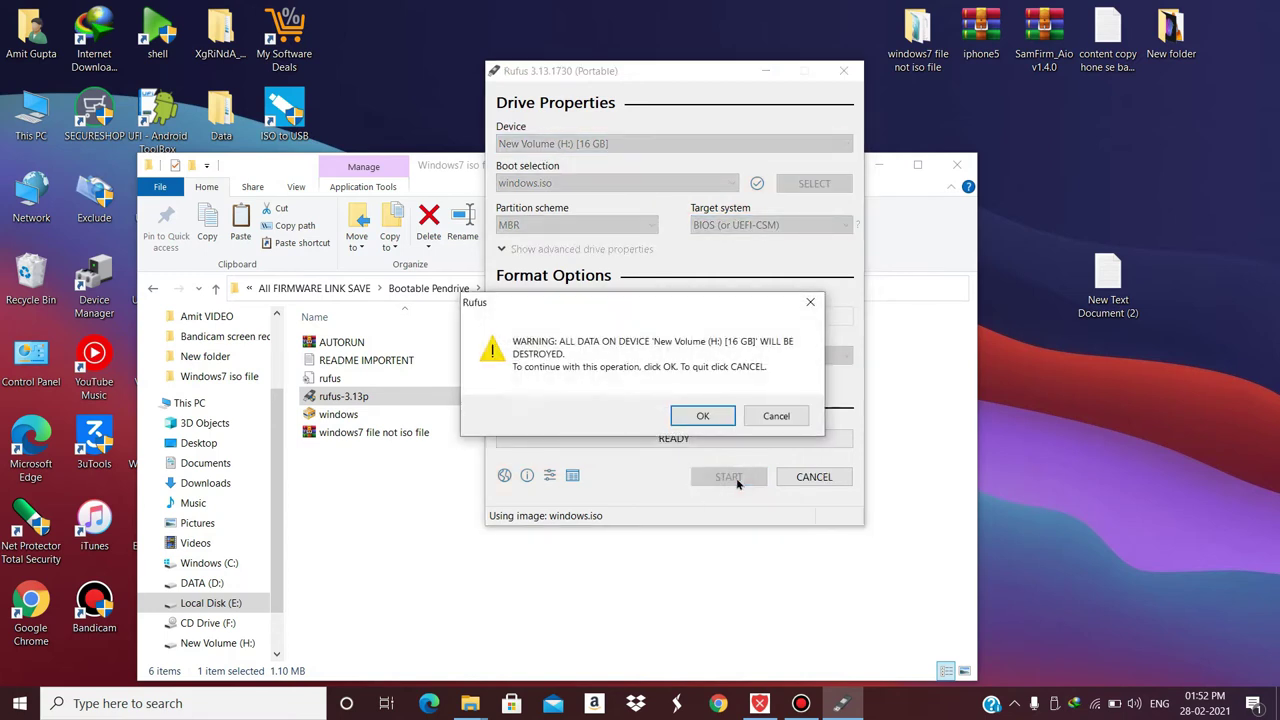
pyautogui.click(703, 414)
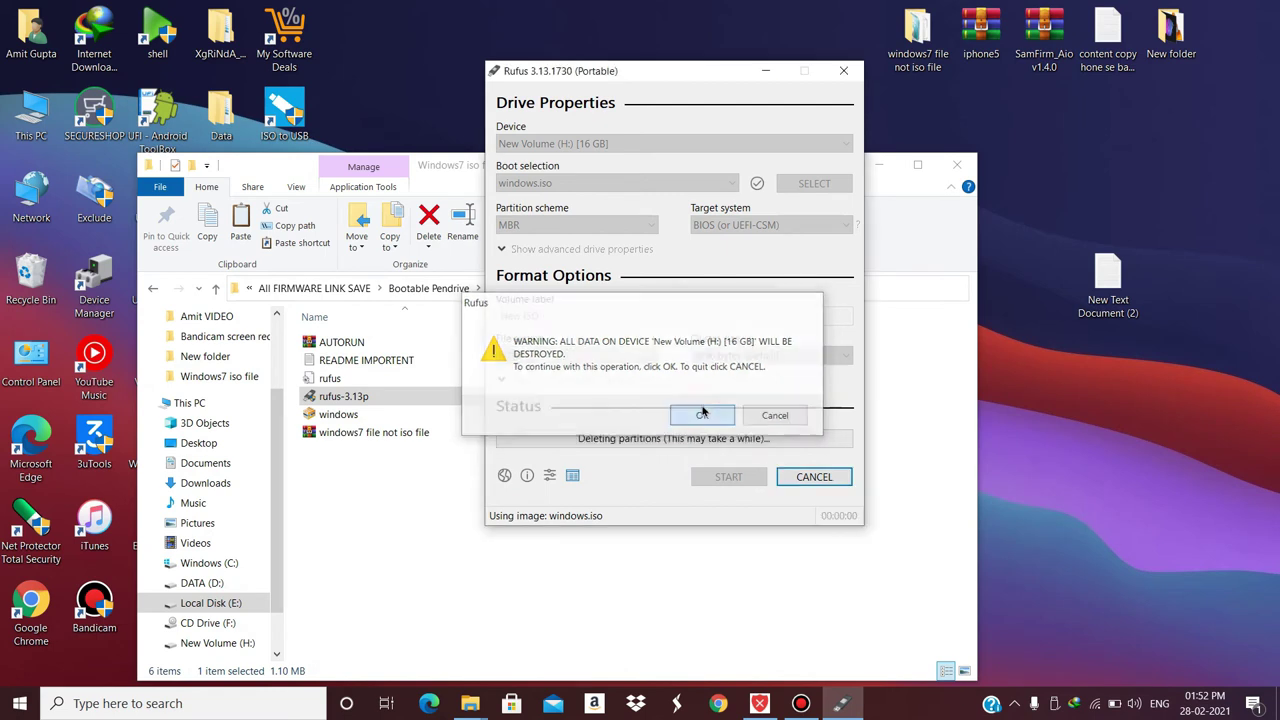
pyautogui.click(800, 703)
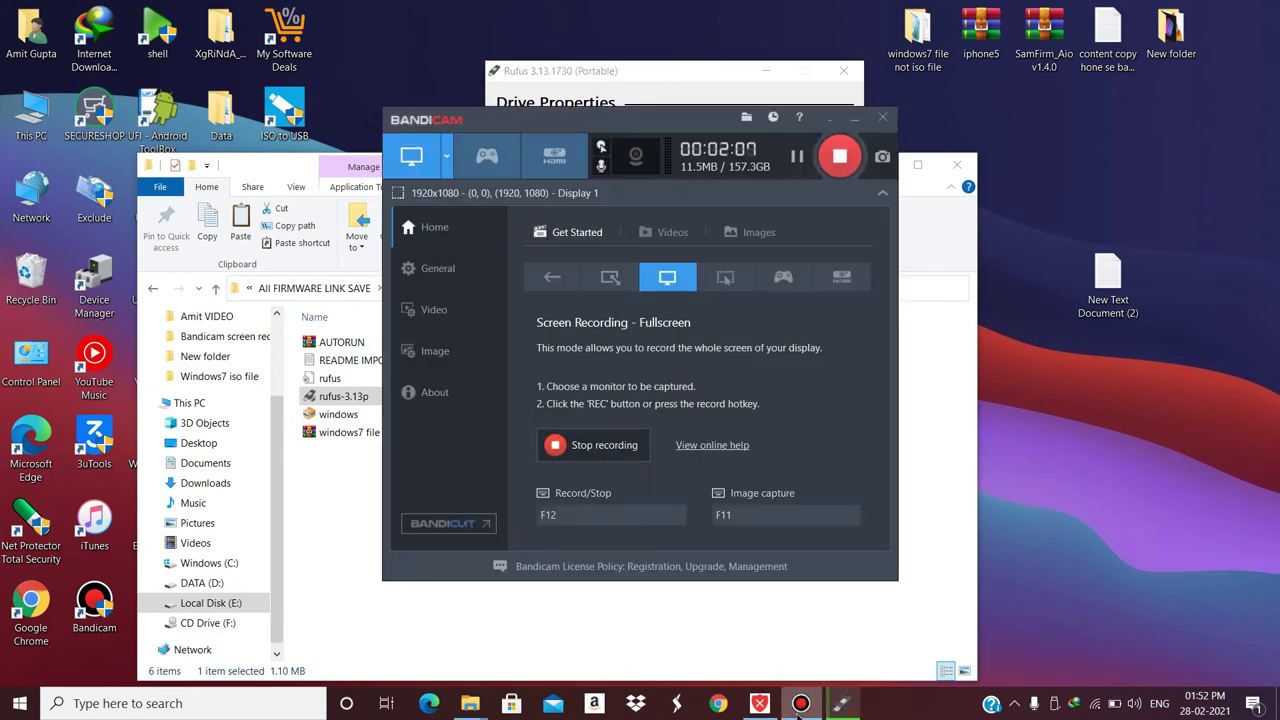
pyautogui.click(845, 121)
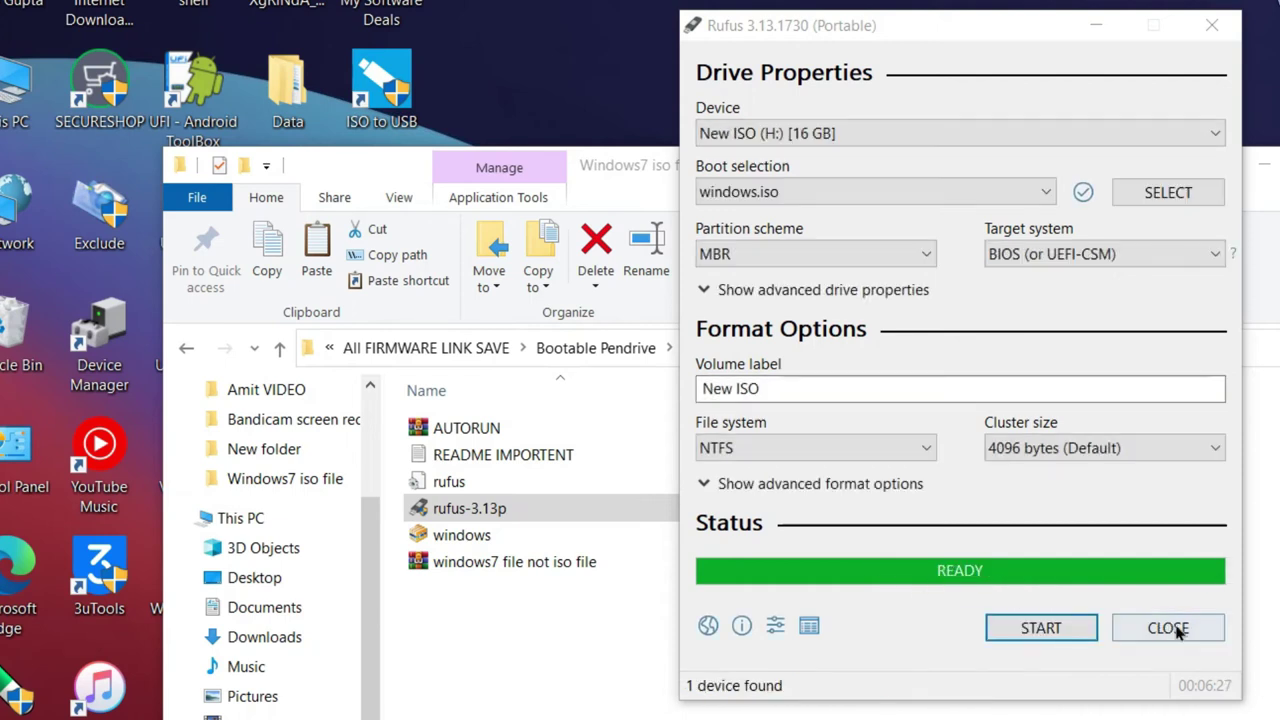
# Step: Close Rufus and the File Explorer window behind it
pyautogui.click(1172, 627)
pyautogui.doubleClick(279, 347)
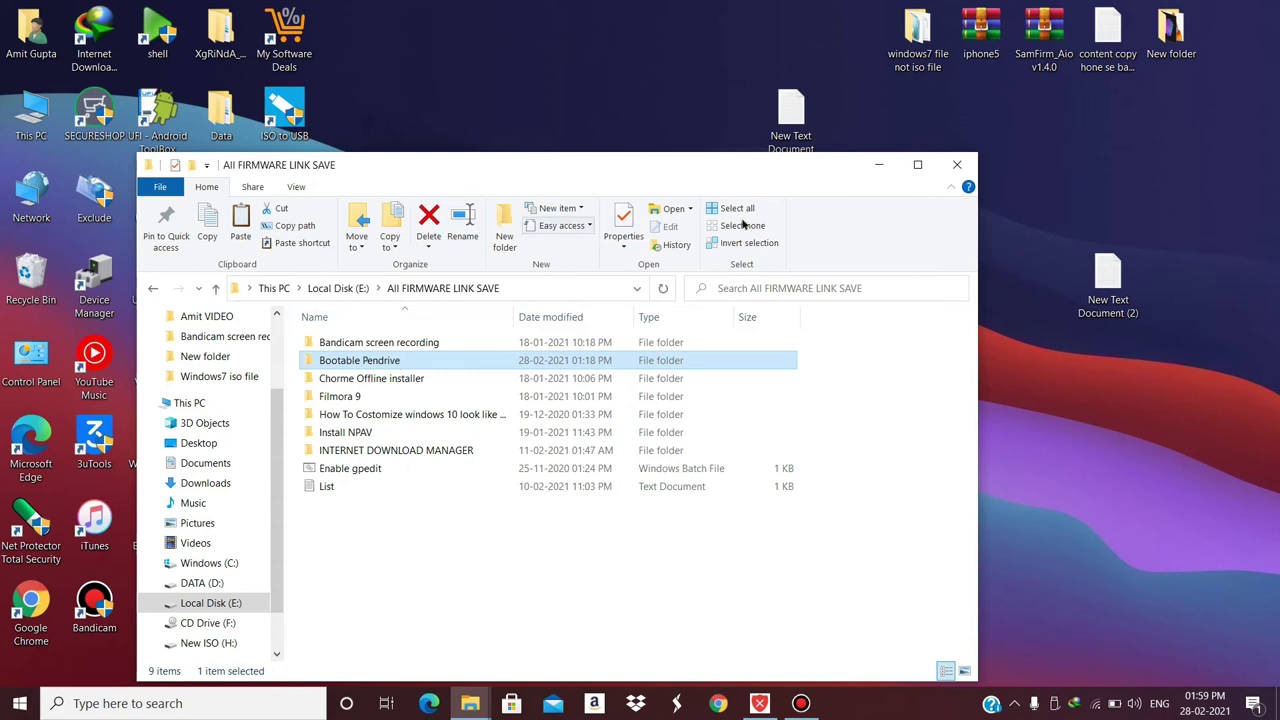
pyautogui.click(958, 166)
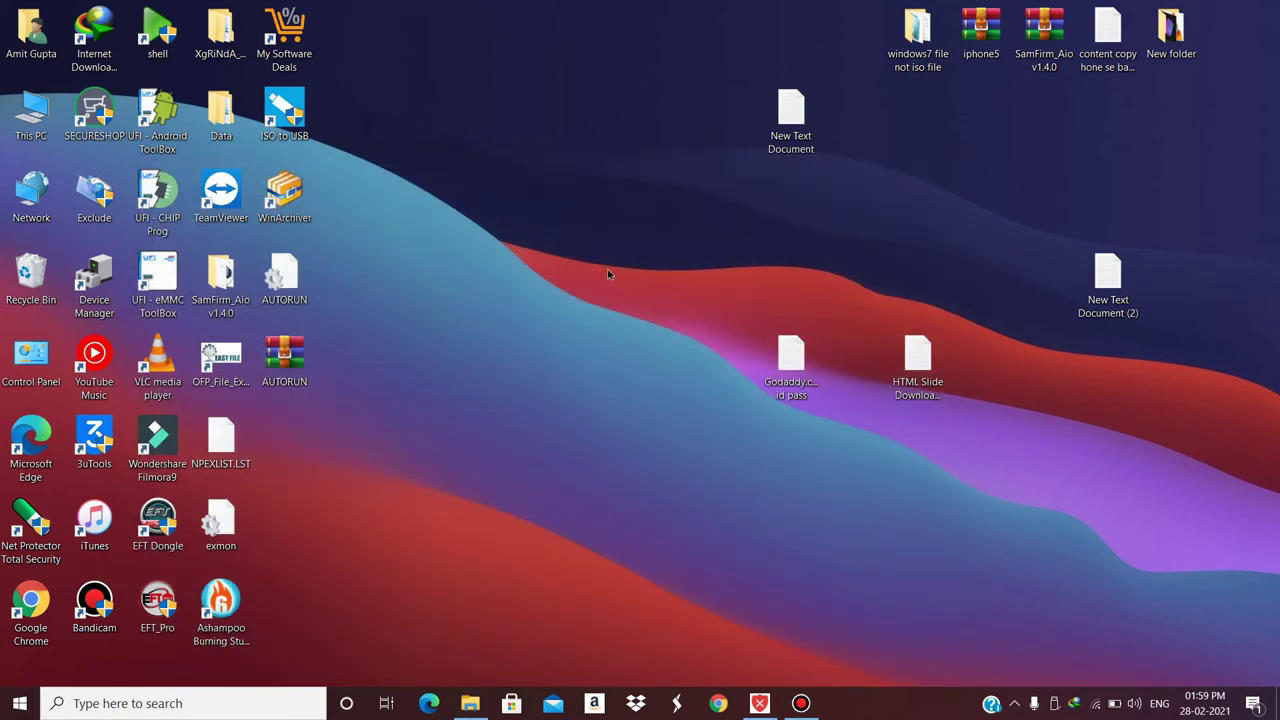
# Step: Open the New ISO (H:) drive from This PC and move its window clear of the desktop icons
pyautogui.doubleClick(20, 118)
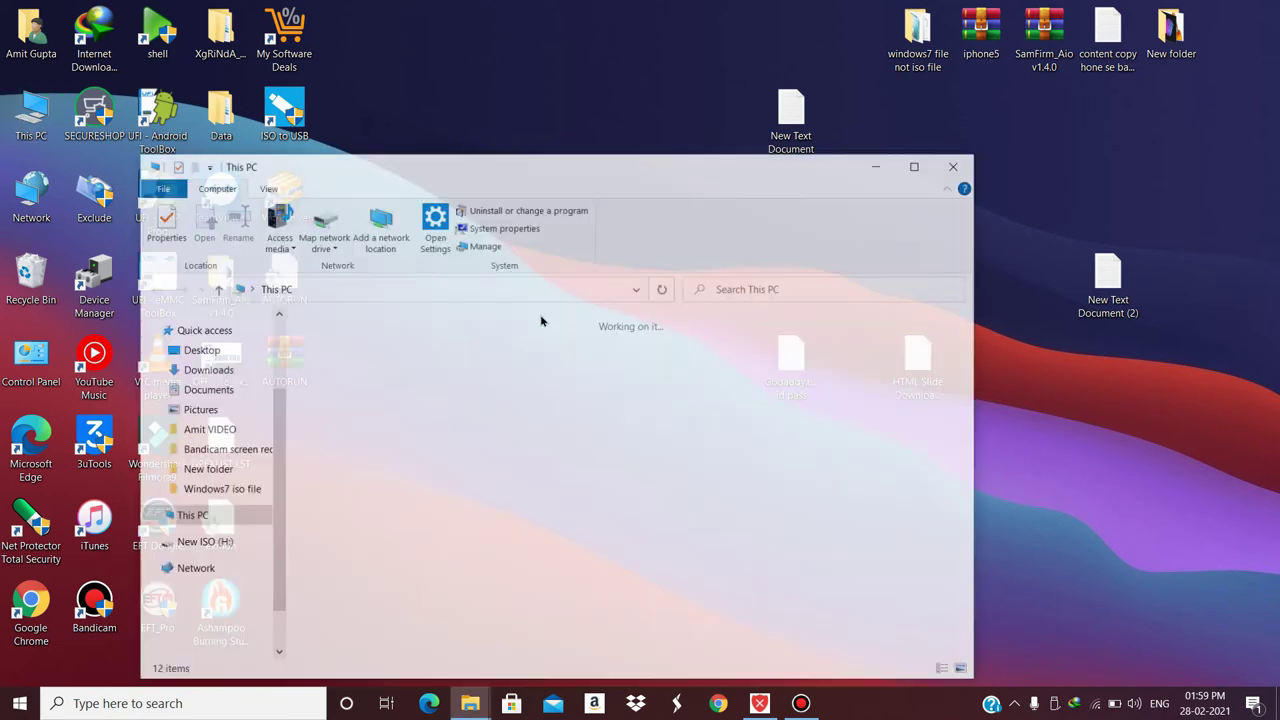
pyautogui.doubleClick(588, 438)
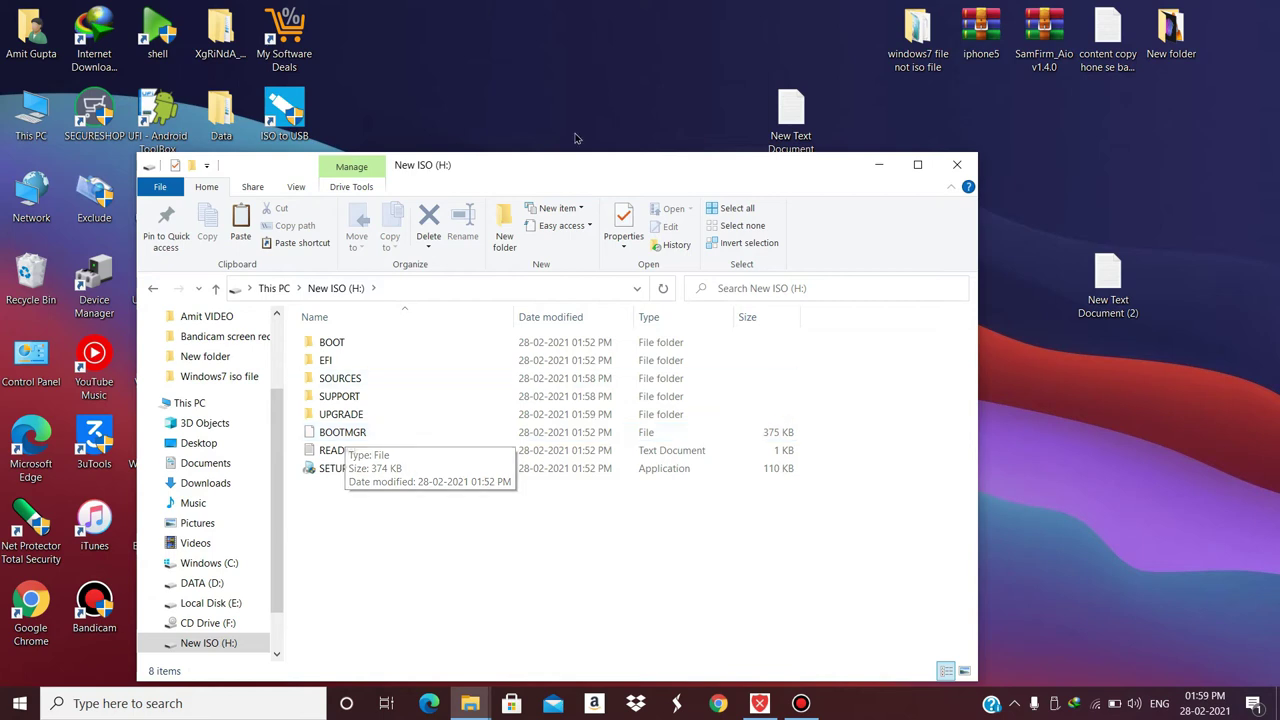
pyautogui.moveTo(443, 163); pyautogui.dragTo(689, 111)
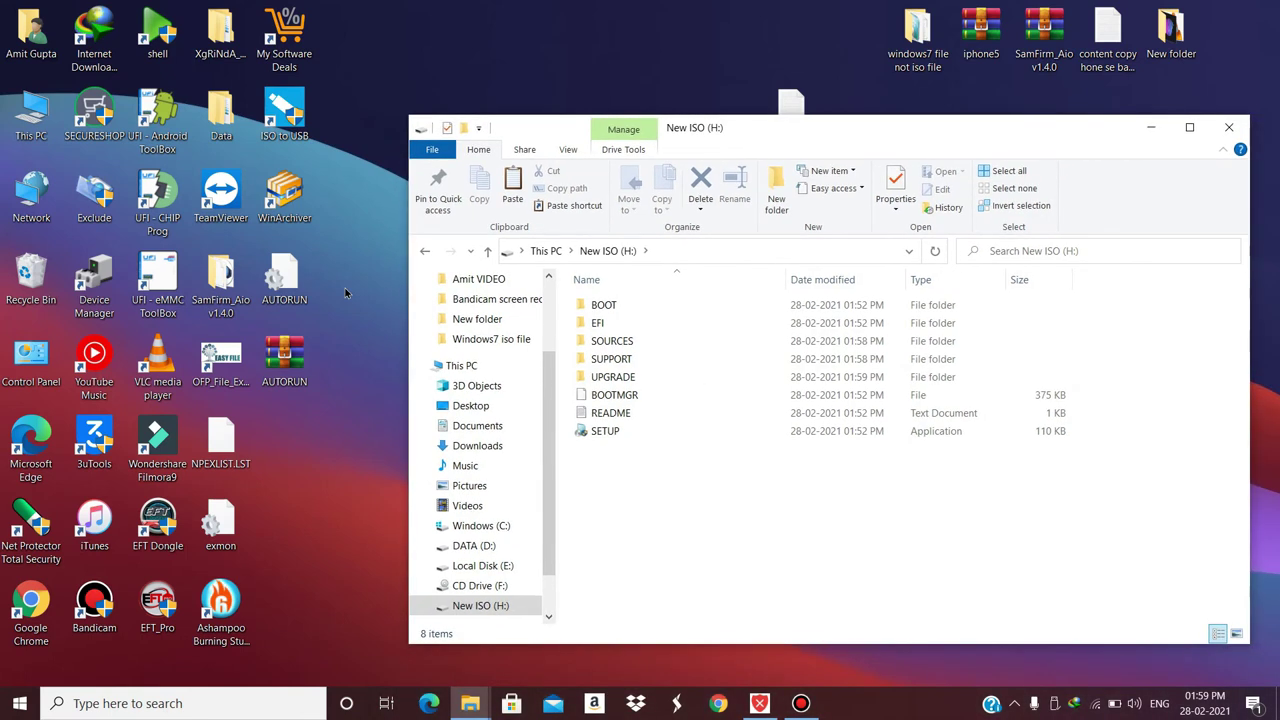
# Step: Try to copy the desktop AUTORUN setup file onto New ISO (H:) with administrator permission
pyautogui.click(267, 288)
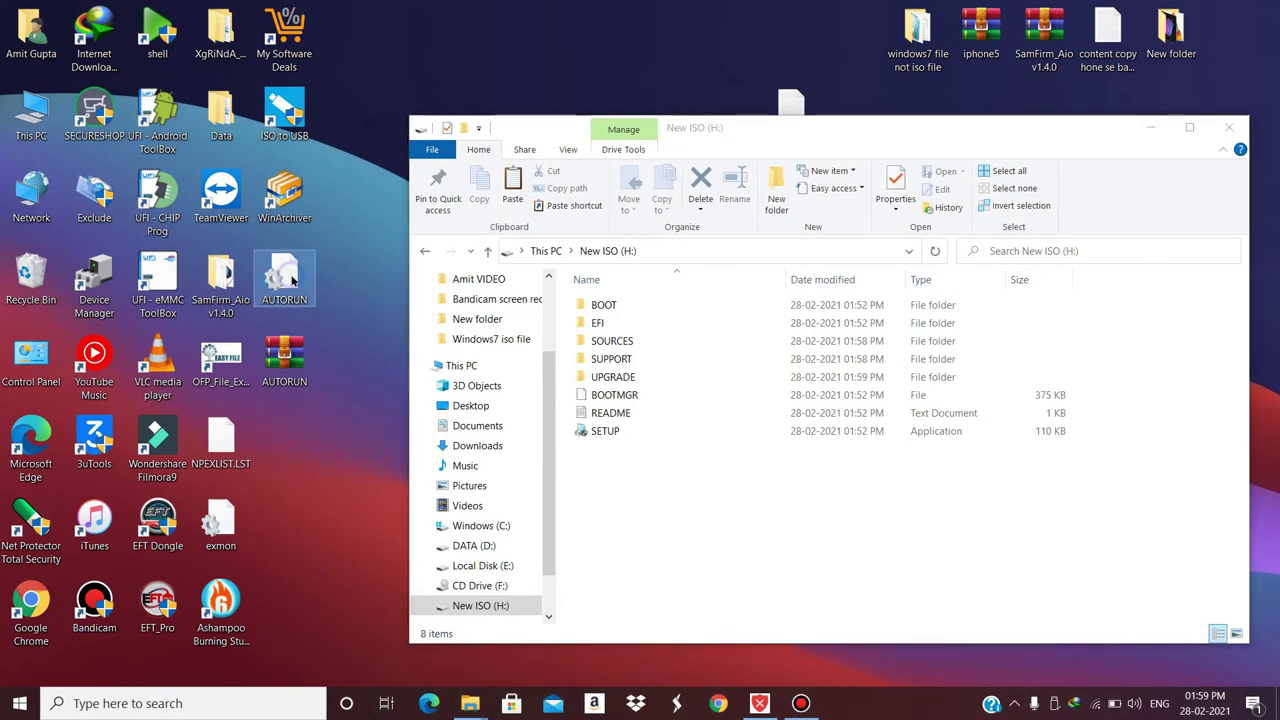
pyautogui.rightClick(291, 281)
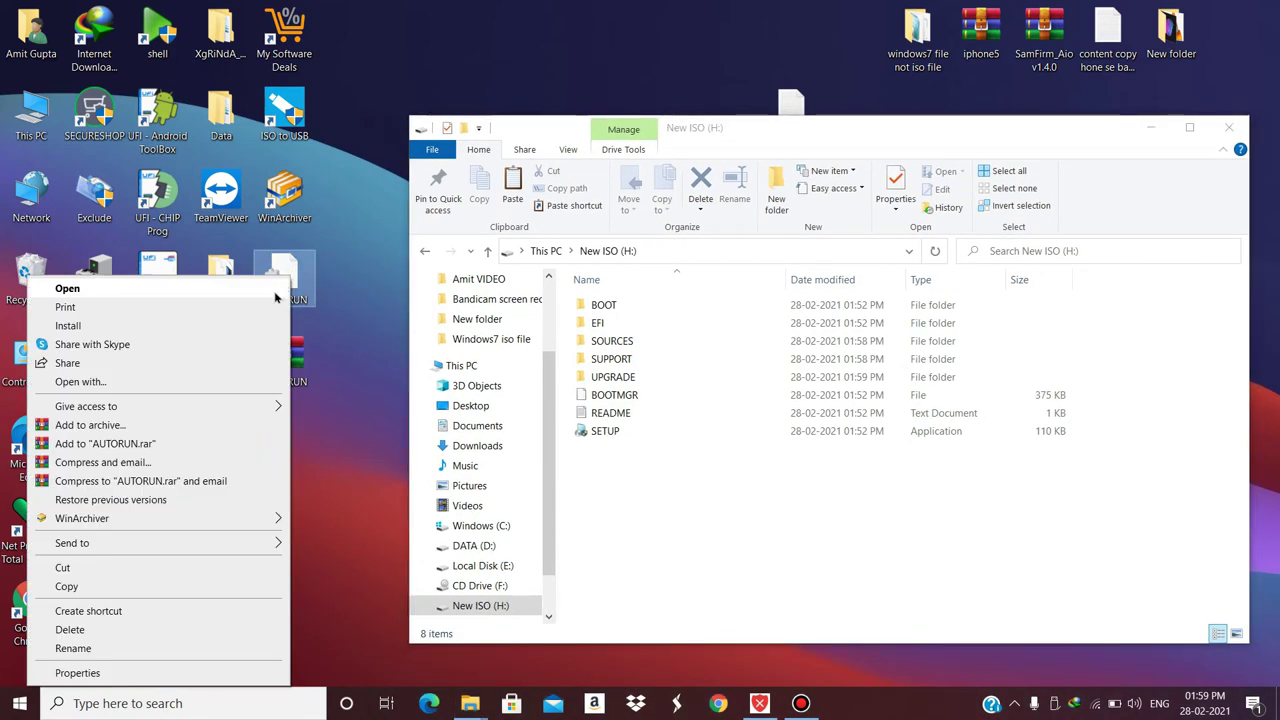
pyautogui.click(66, 587)
pyautogui.rightClick(693, 479)
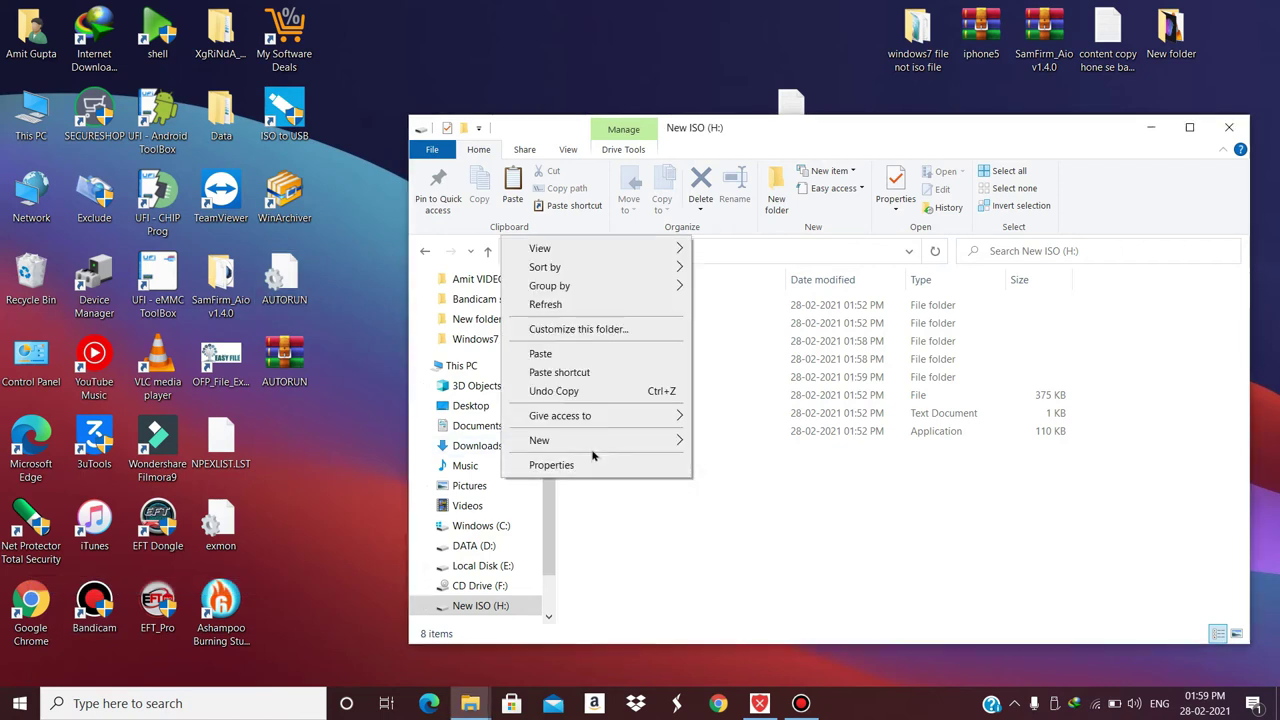
pyautogui.click(559, 354)
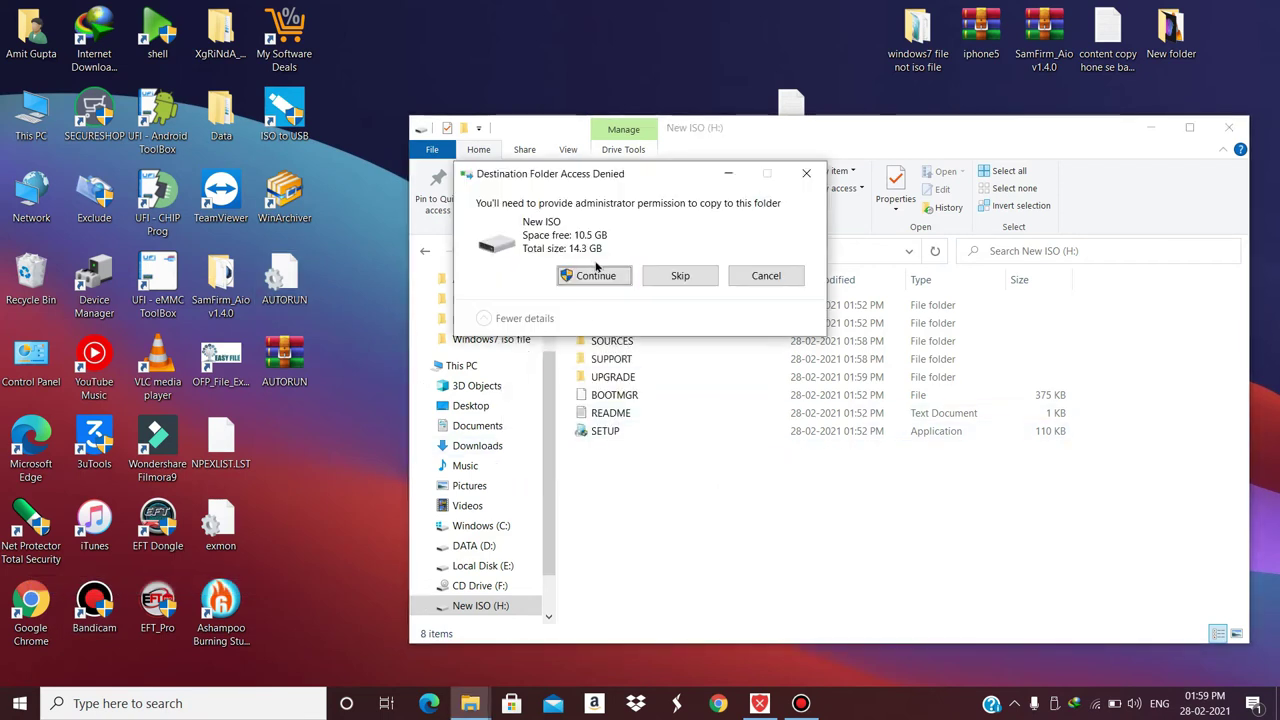
pyautogui.click(604, 276)
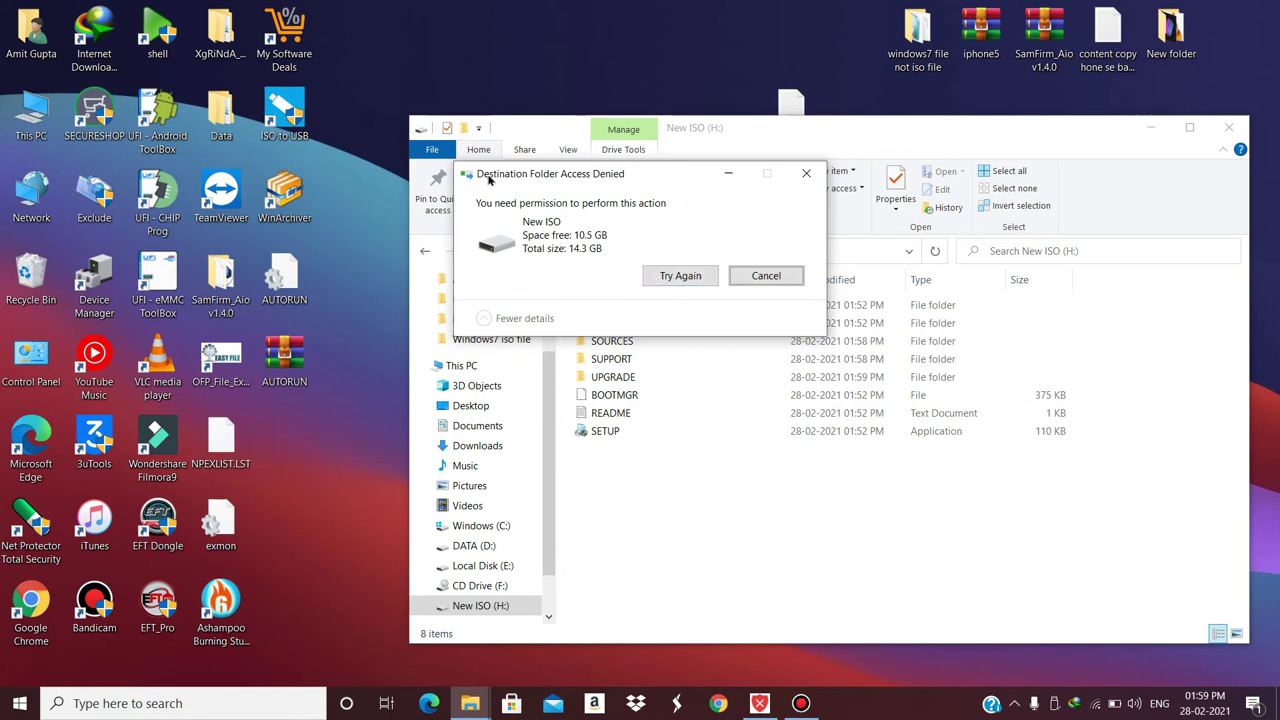
pyautogui.click(697, 279)
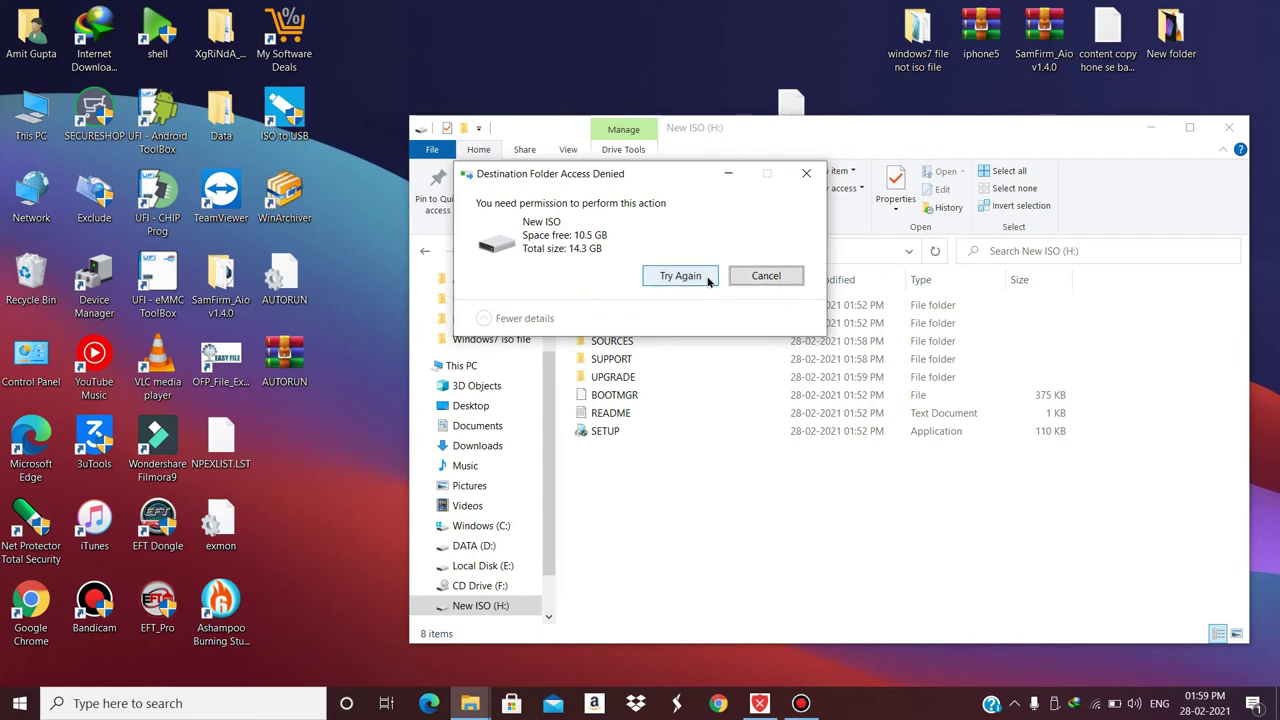
pyautogui.click(740, 277)
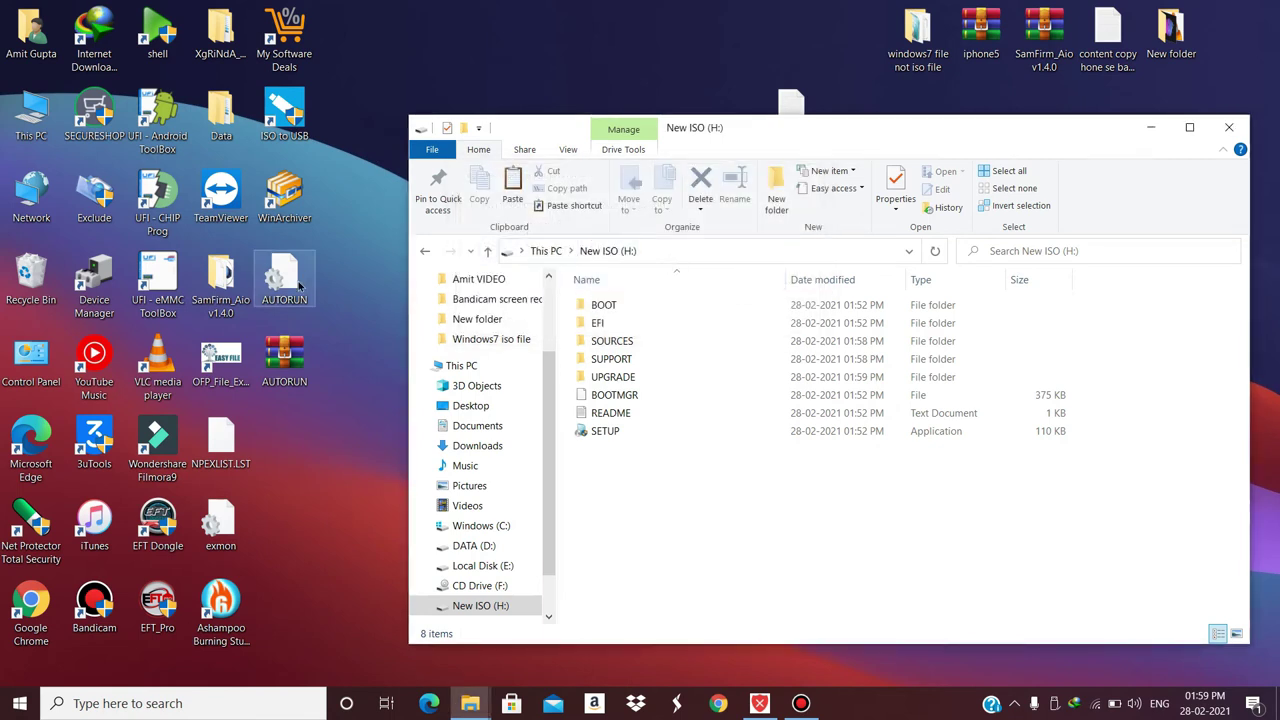
# Step: Permanently delete the AUTORUN archive on the desktop and compress the AUTORUN setup file into a new AUTORUN.rar
pyautogui.click(298, 287)
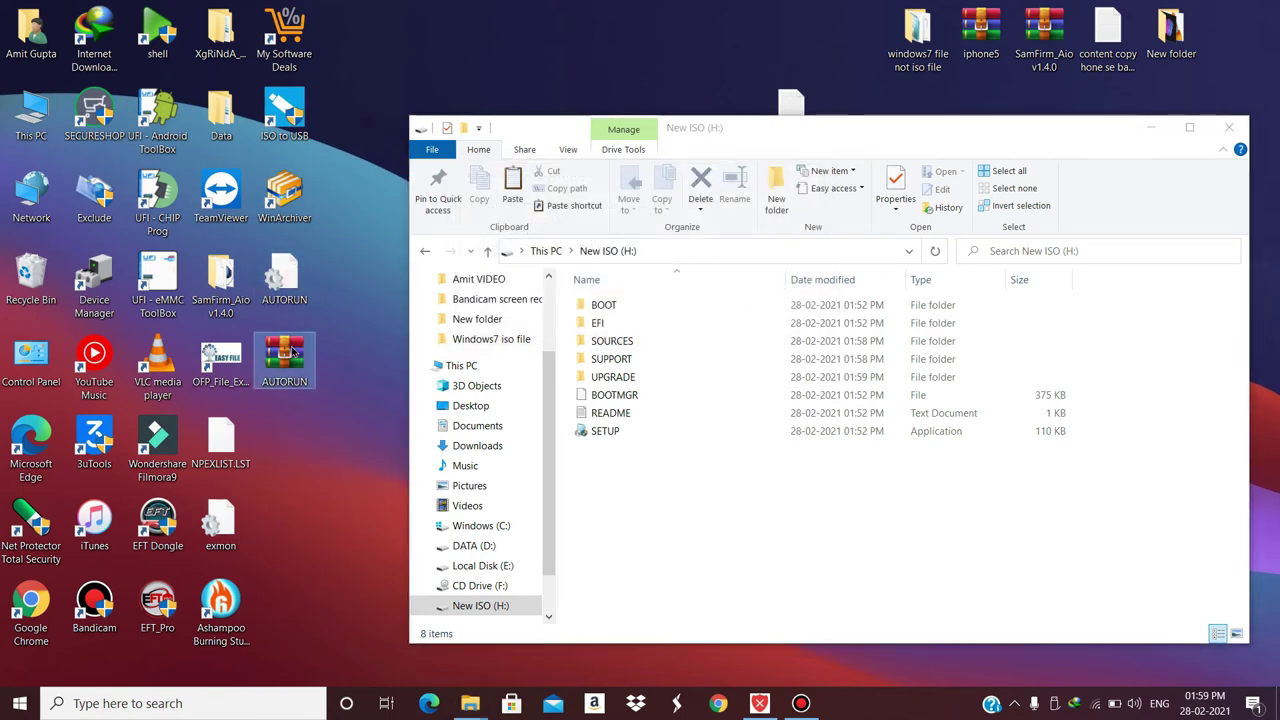
pyautogui.hotkey('shift', 'Delete')
pyautogui.press('Return')
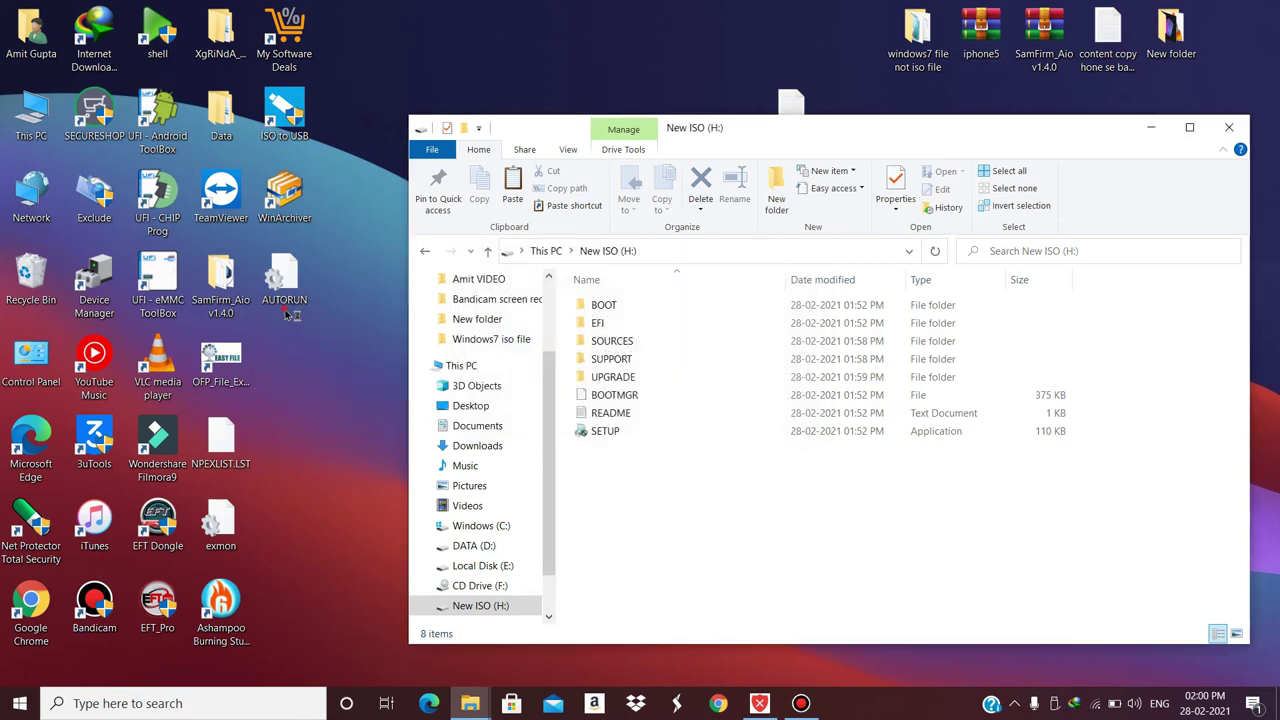
pyautogui.click(288, 314)
pyautogui.rightClick(286, 290)
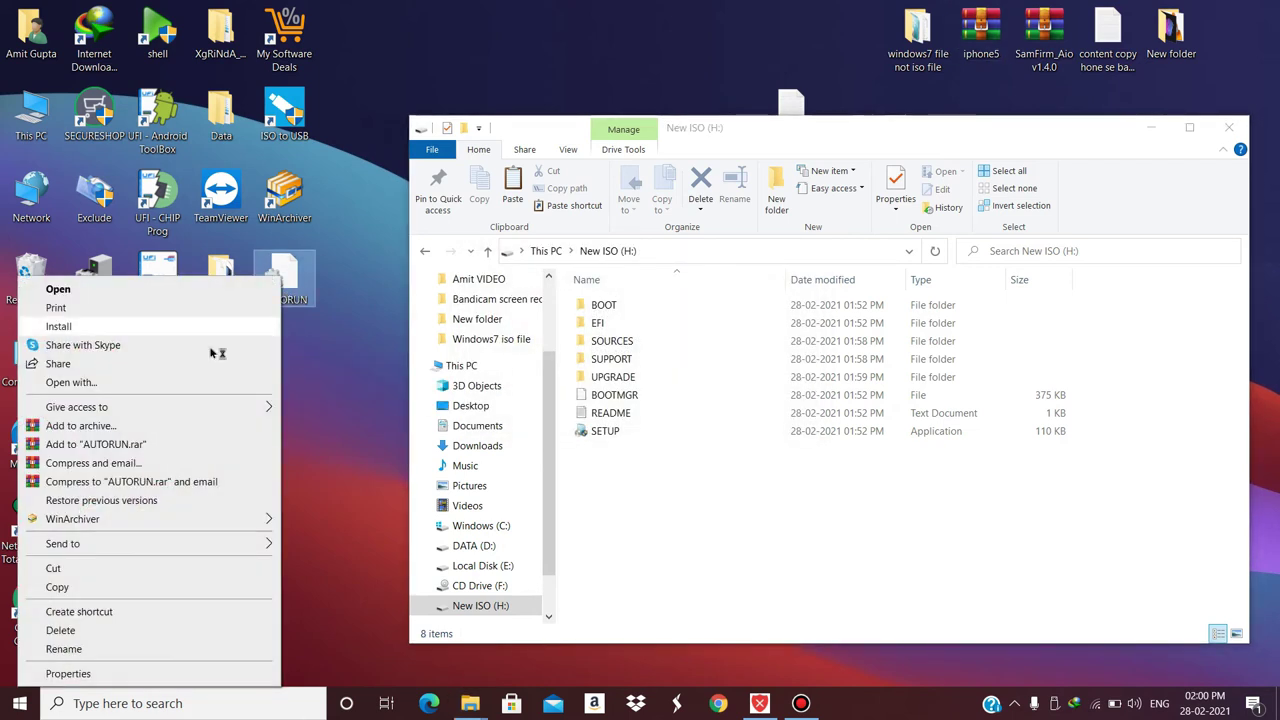
pyautogui.click(117, 451)
# Step: Copy the AUTORUN archive from the desktop into the root of New ISO (H:)
pyautogui.rightClick(287, 360)
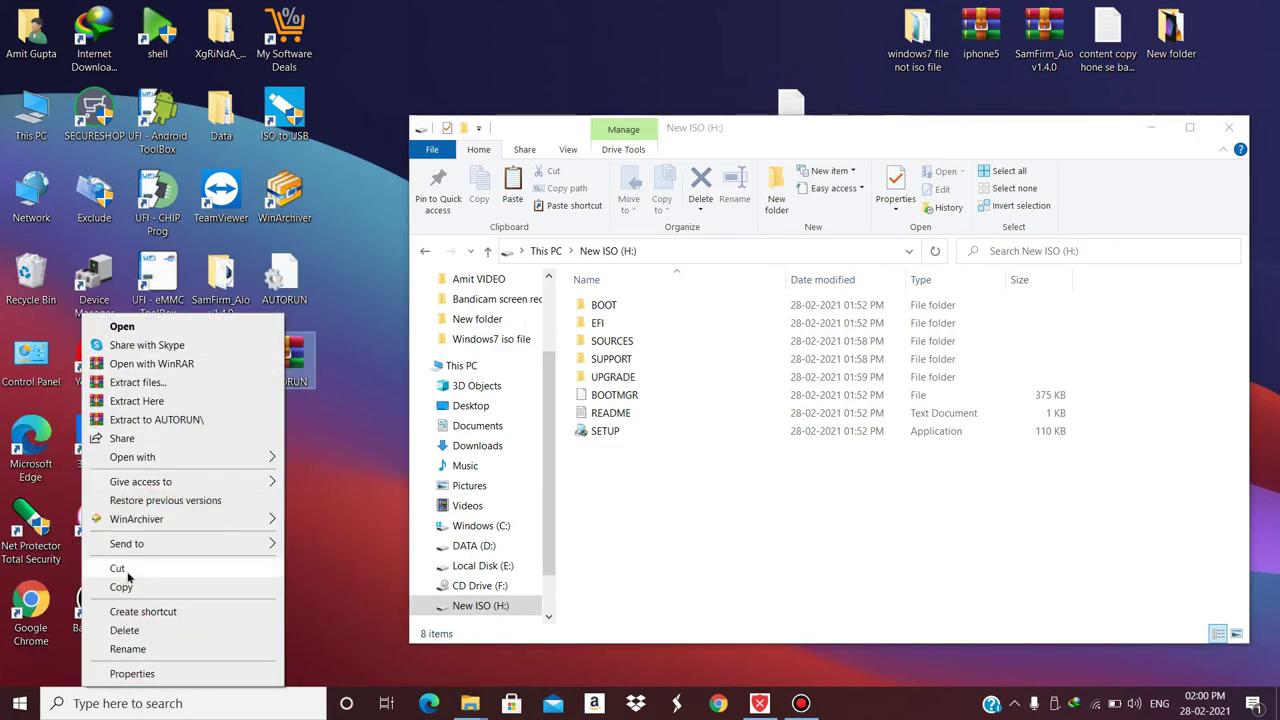
pyautogui.click(127, 572)
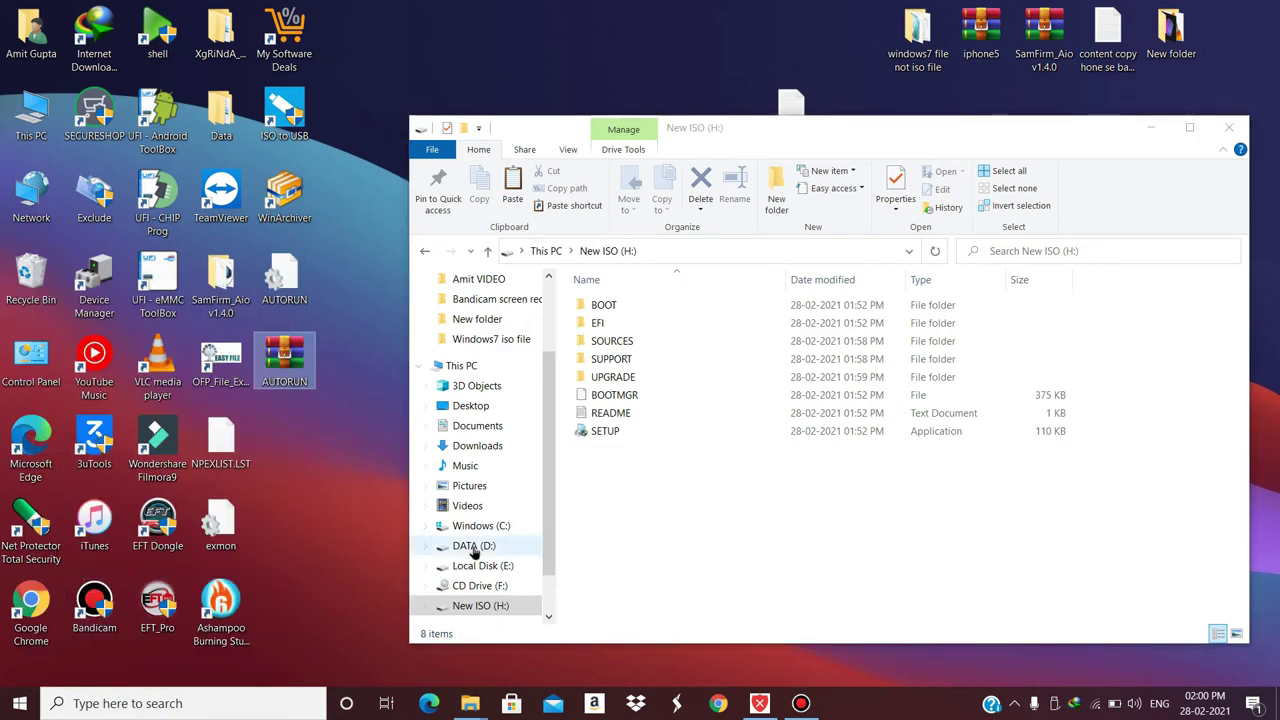
pyautogui.rightClick(679, 477)
pyautogui.click(538, 347)
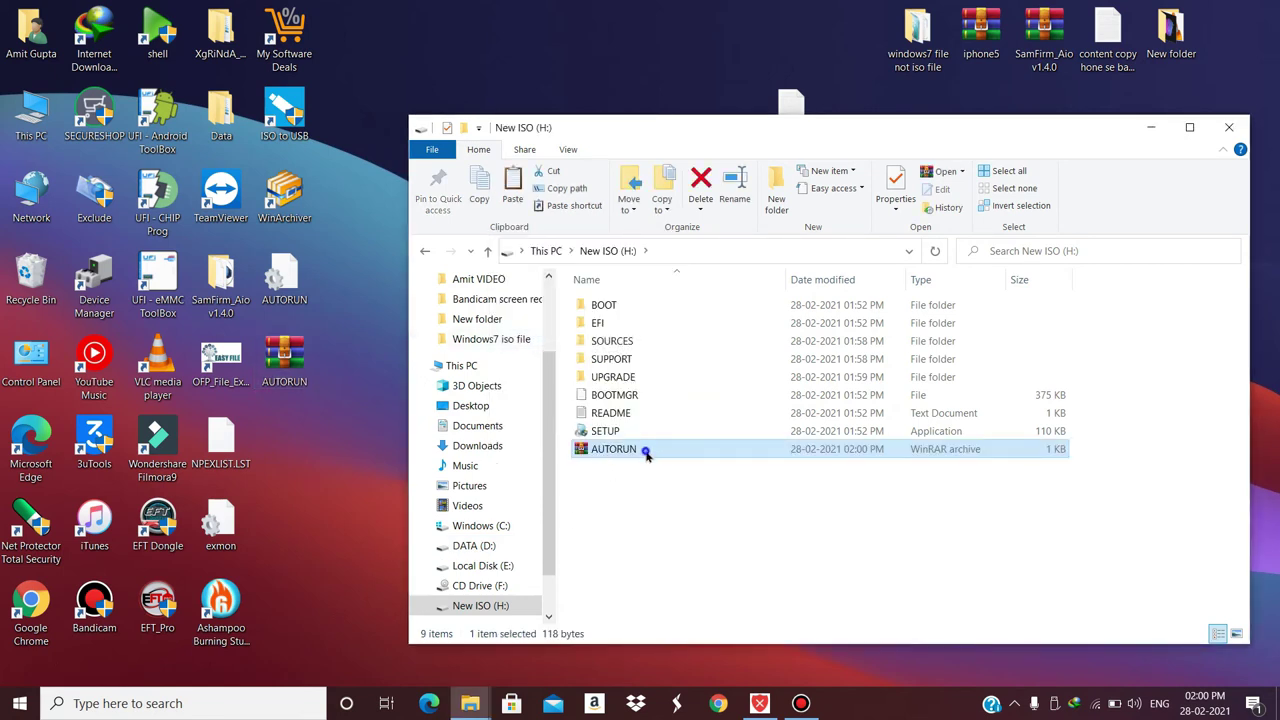
# Step: Extract the AUTORUN archive on the USB drive into its own AUTORUN folder and permanently delete that folder
pyautogui.rightClick(645, 453)
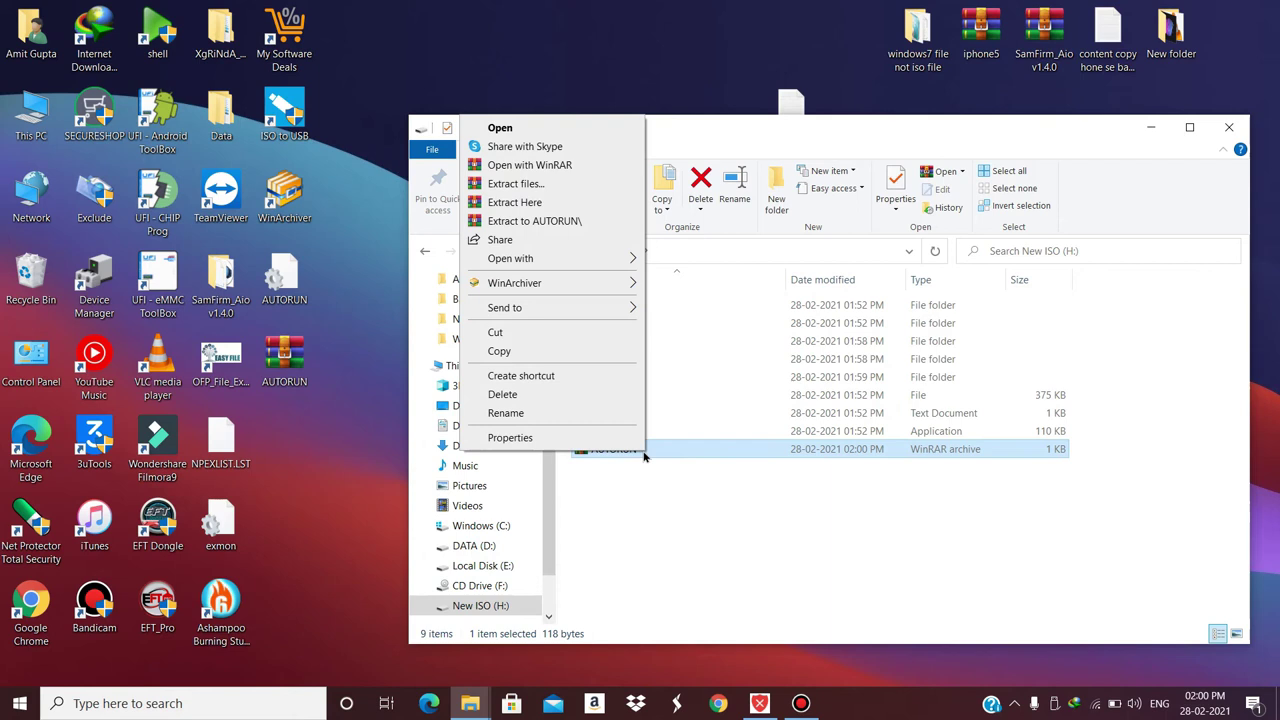
pyautogui.click(538, 226)
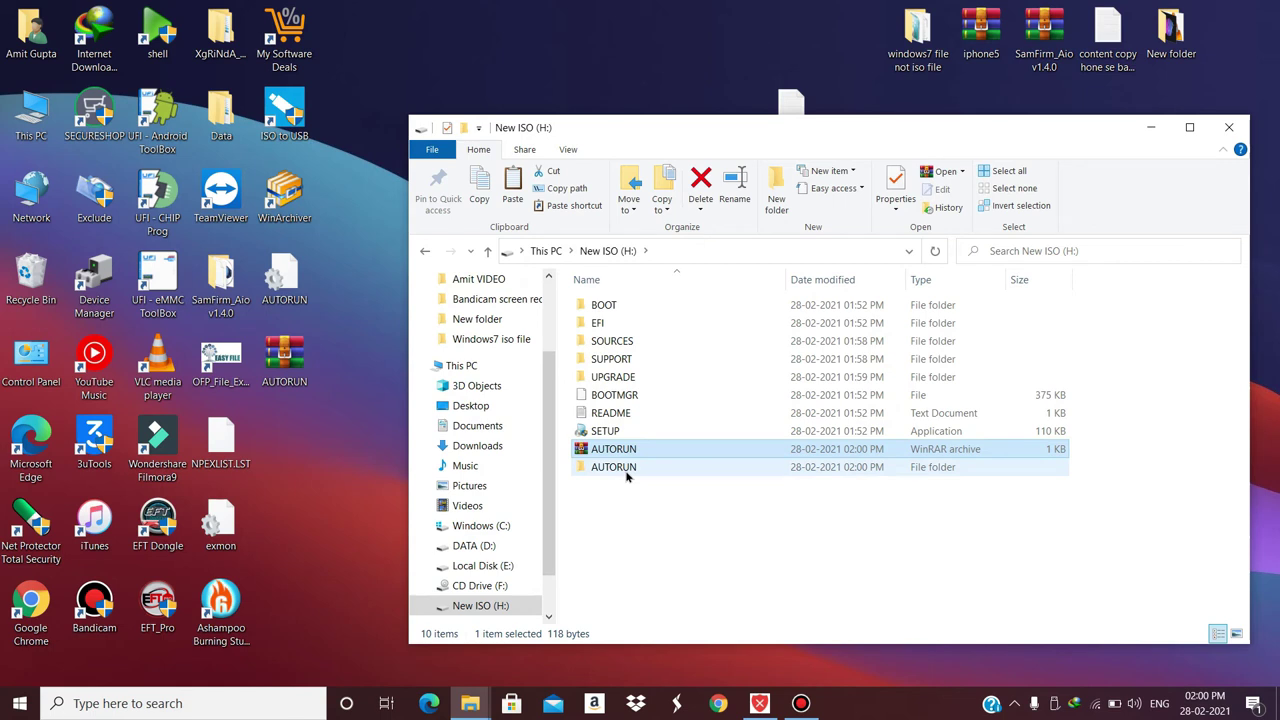
pyautogui.click(614, 470)
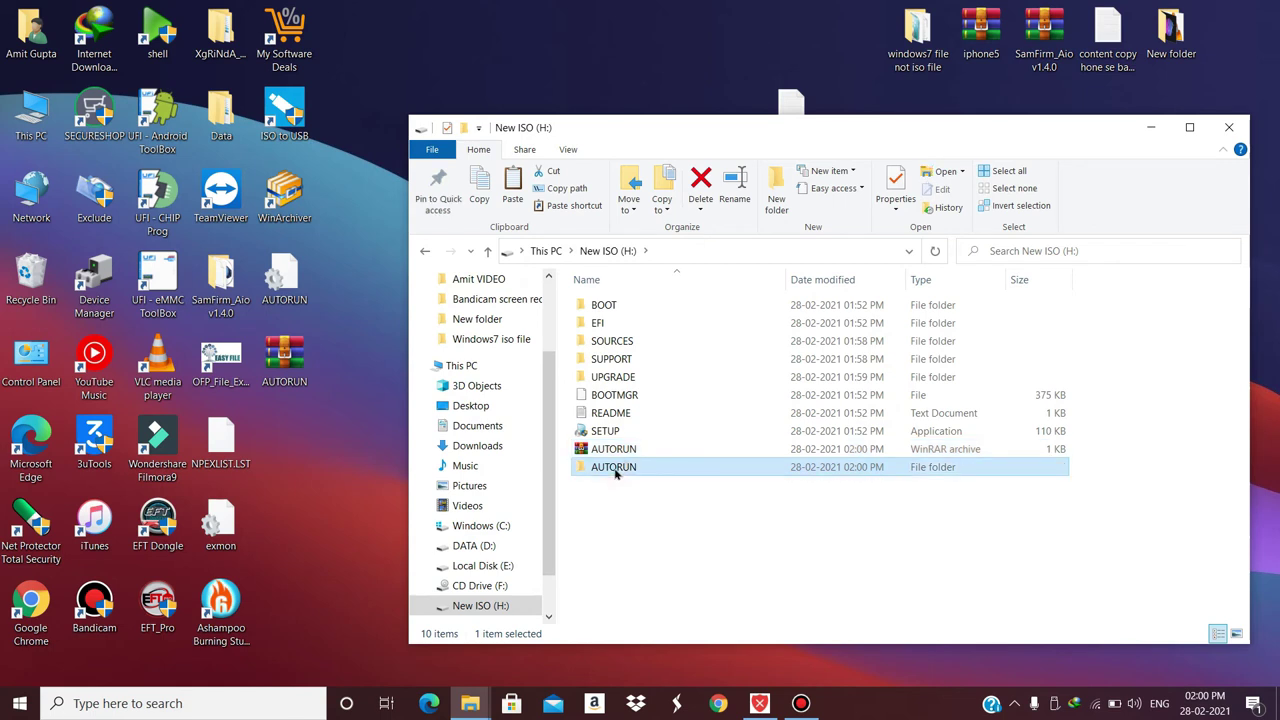
pyautogui.hotkey('shift', 'Delete')
pyautogui.press('Return')
# Step: Try to extract the AUTORUN archive directly into the root of New ISO (H:) using WinRAR's extraction options
pyautogui.rightClick(613, 457)
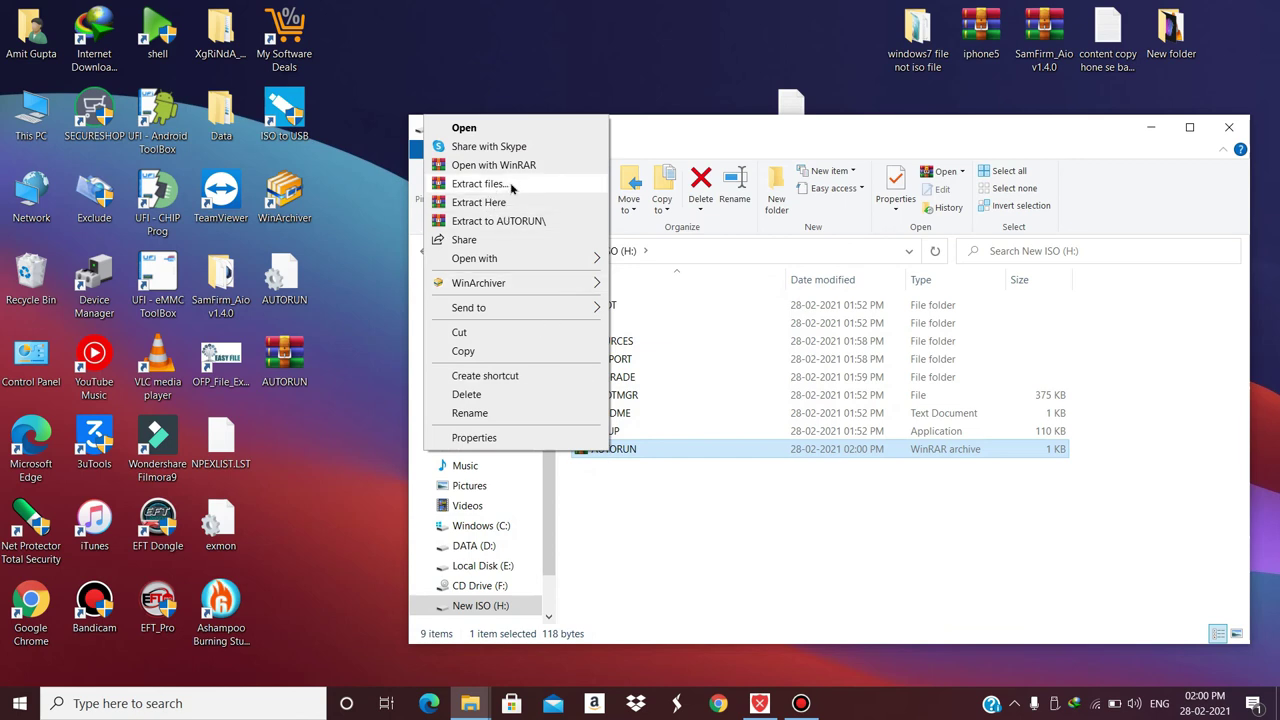
pyautogui.click(498, 188)
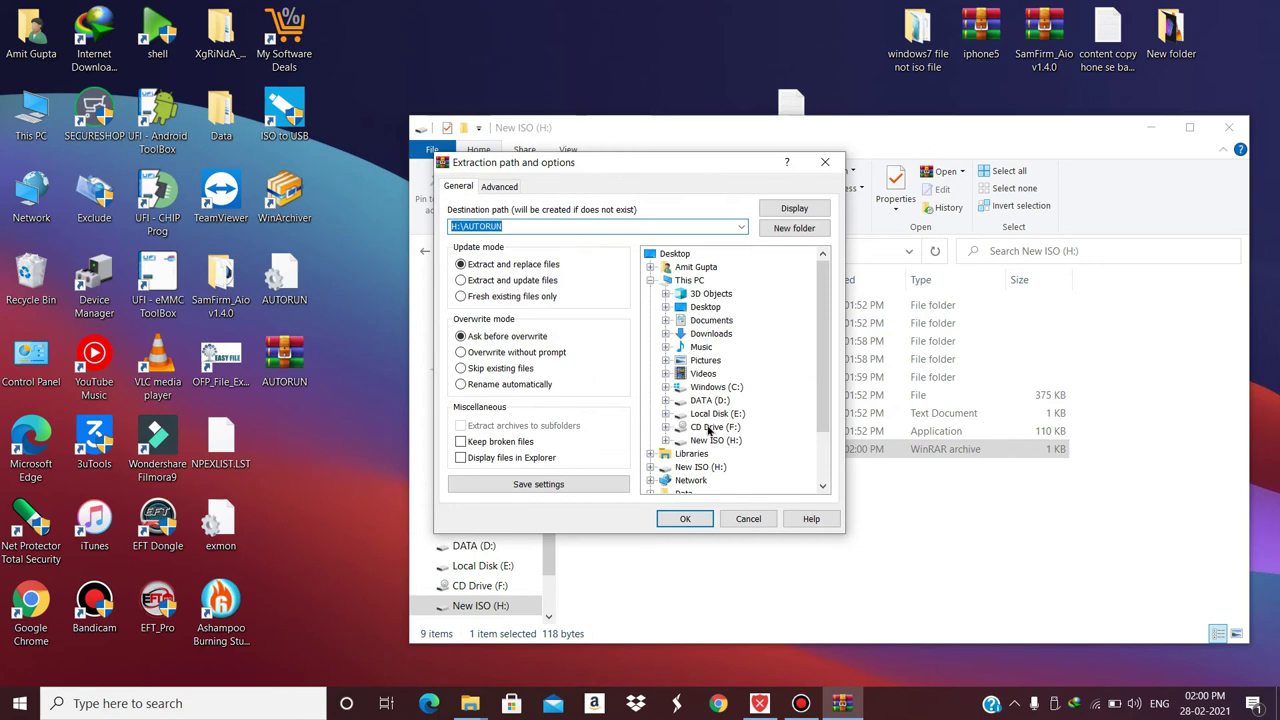
pyautogui.click(666, 441)
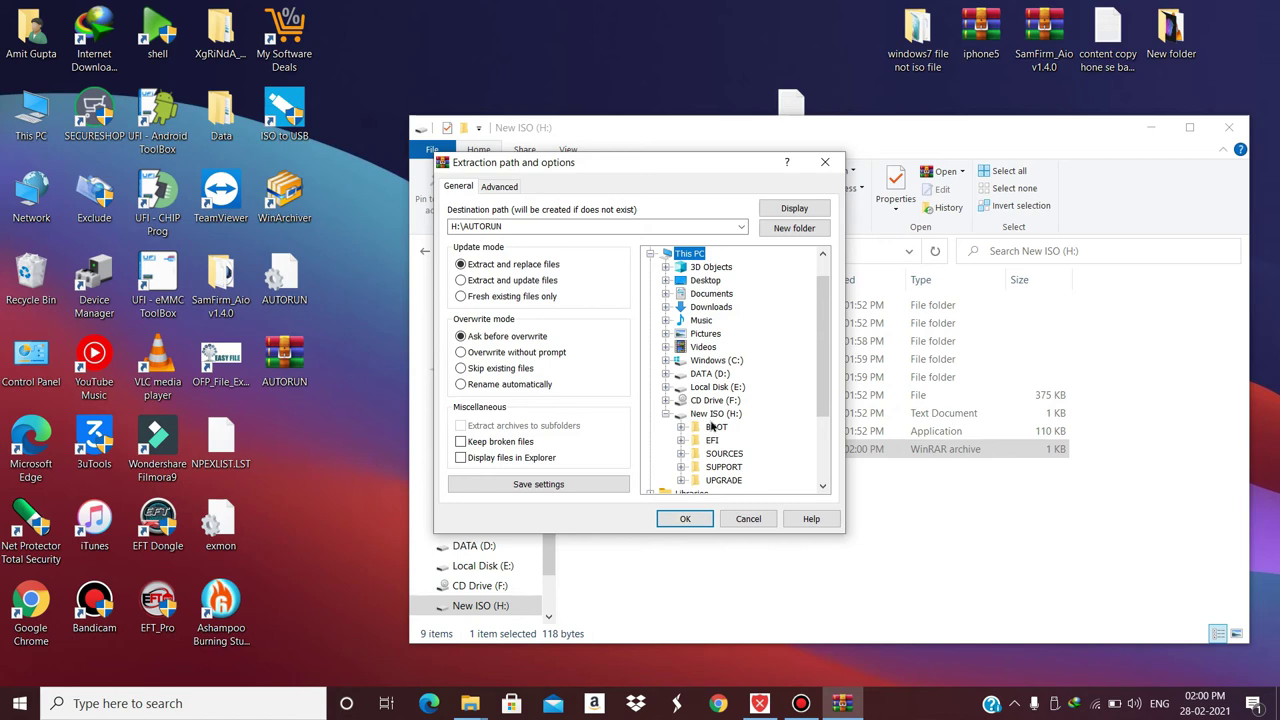
pyautogui.click(685, 519)
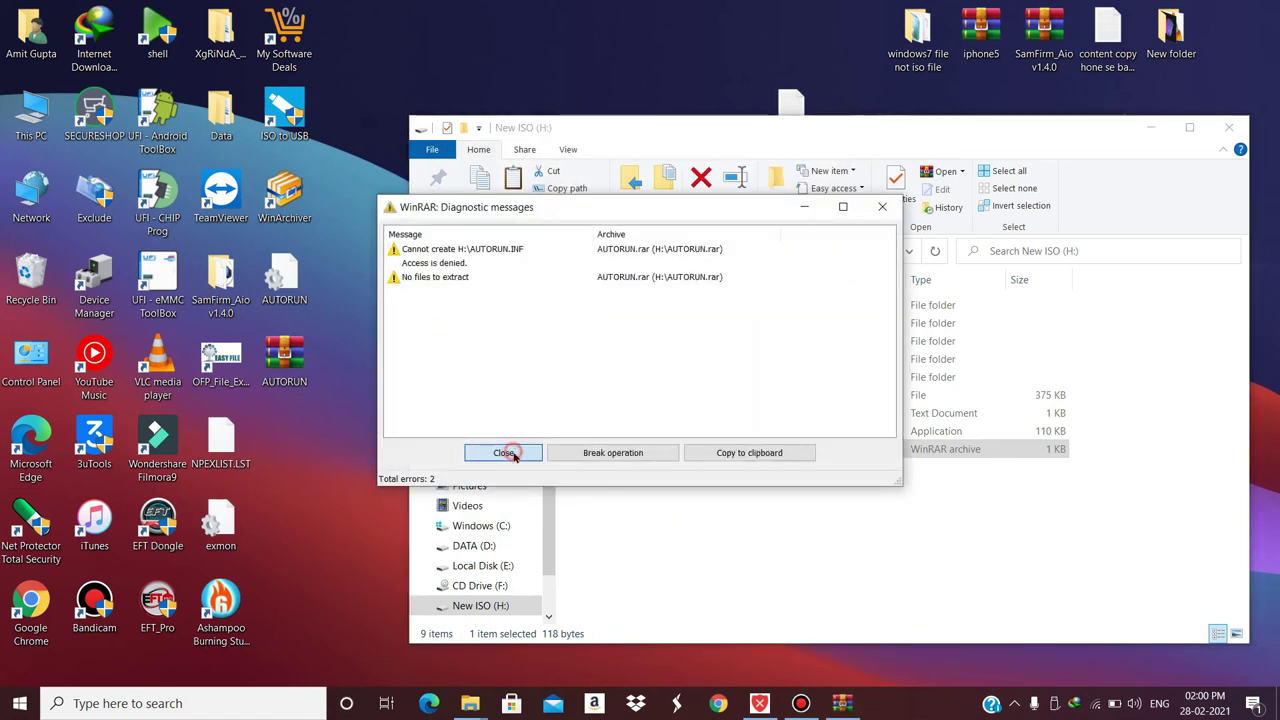
pyautogui.click(505, 453)
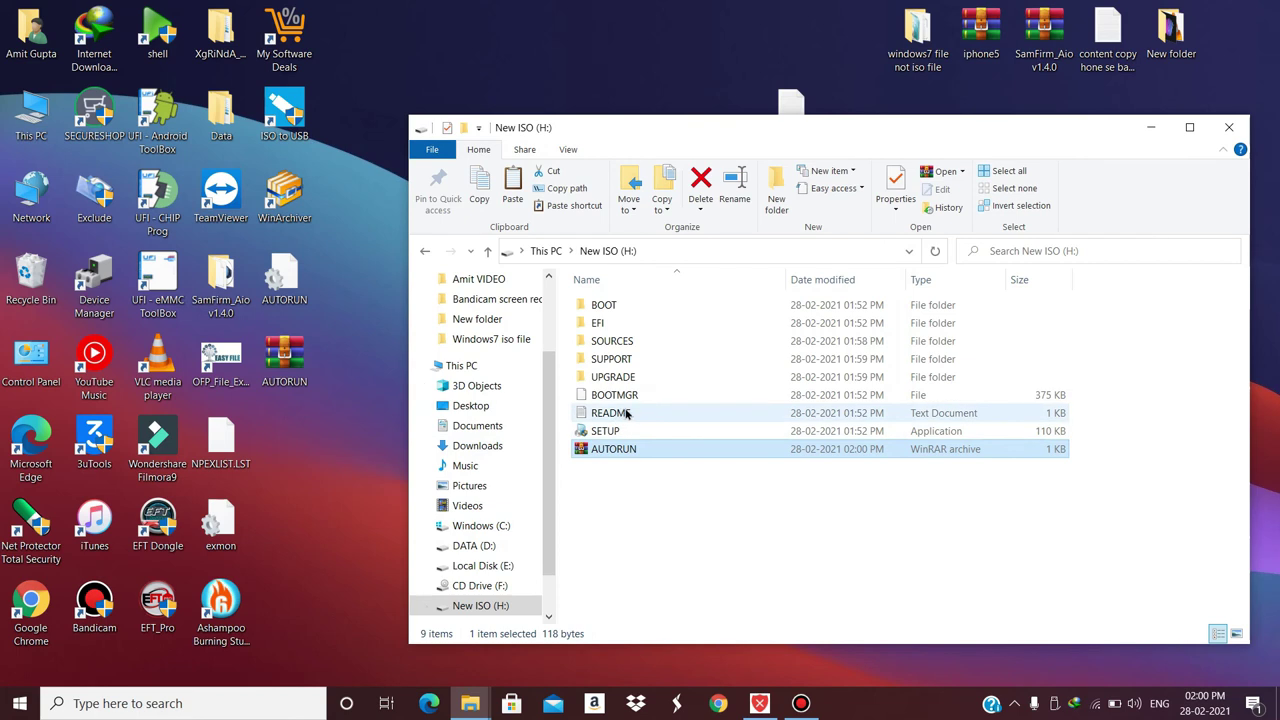
# Step: Extract the AUTORUN archive on New ISO (H:) into an AUTORUN folder and open that folder
pyautogui.rightClick(627, 453)
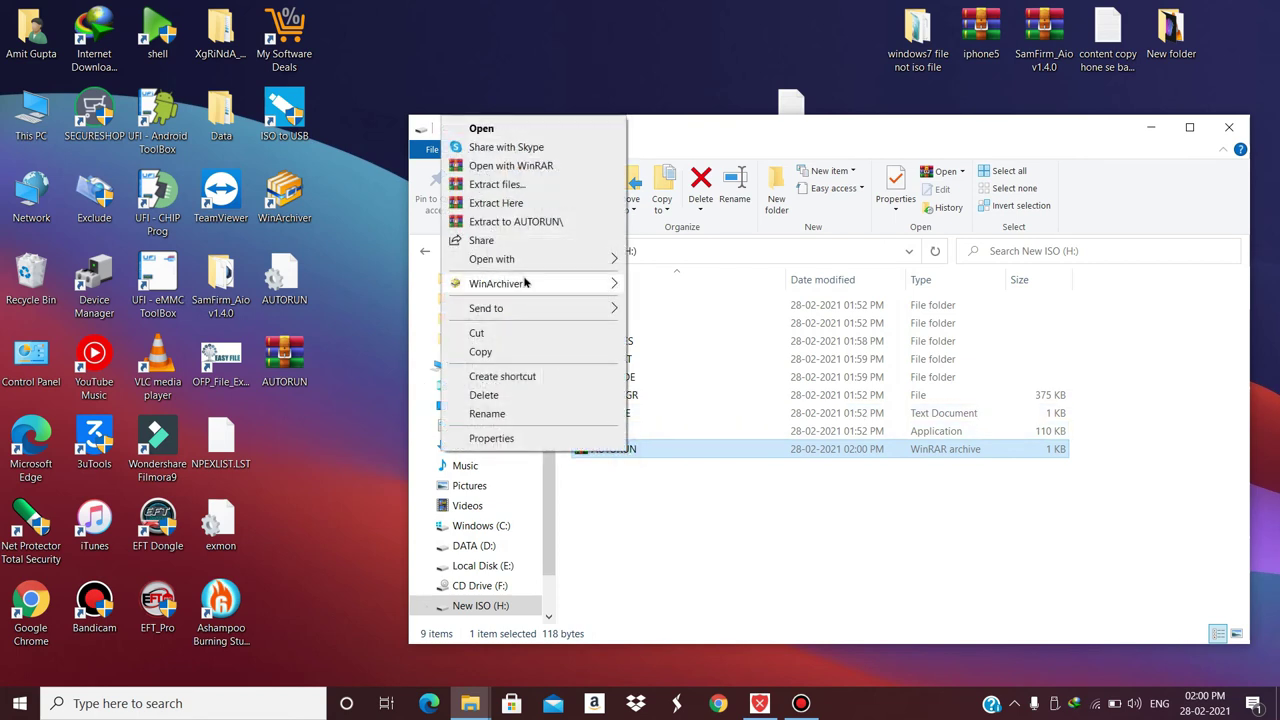
pyautogui.click(519, 223)
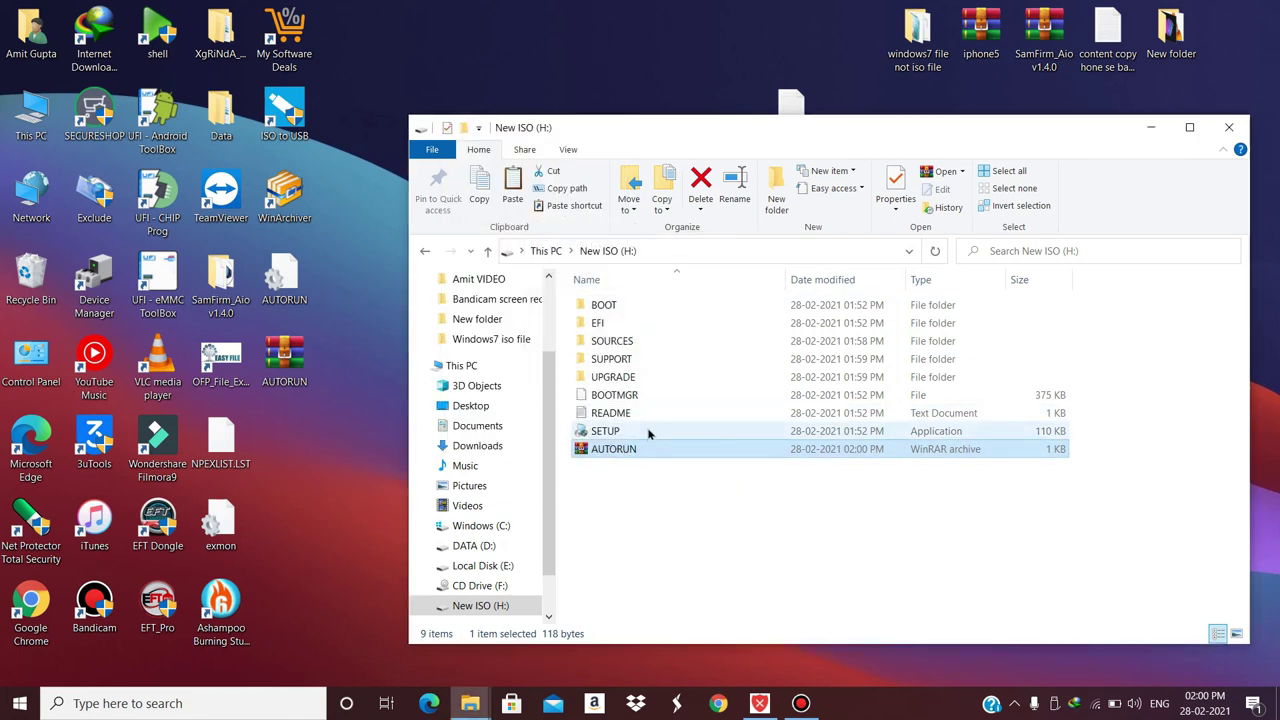
pyautogui.doubleClick(634, 467)
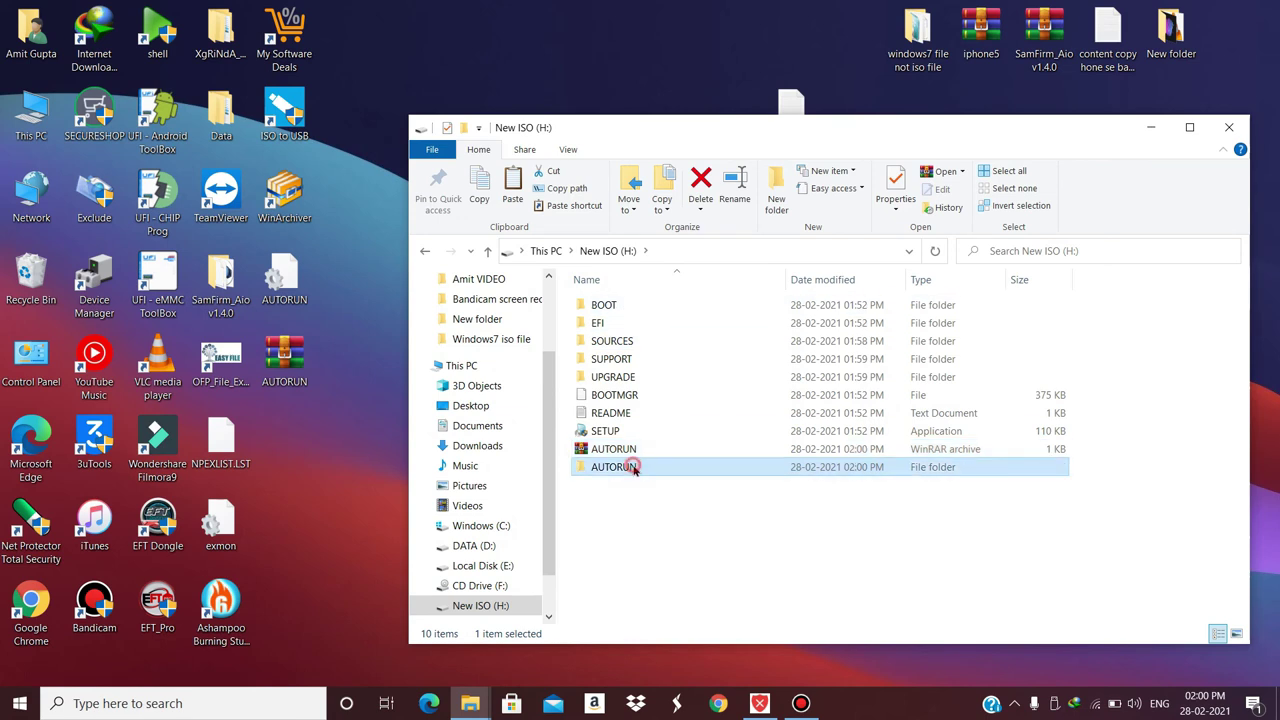
# Step: Move the AUTORUN setup information file out of the AUTORUN folder into the root of New ISO (H:)
pyautogui.rightClick(617, 311)
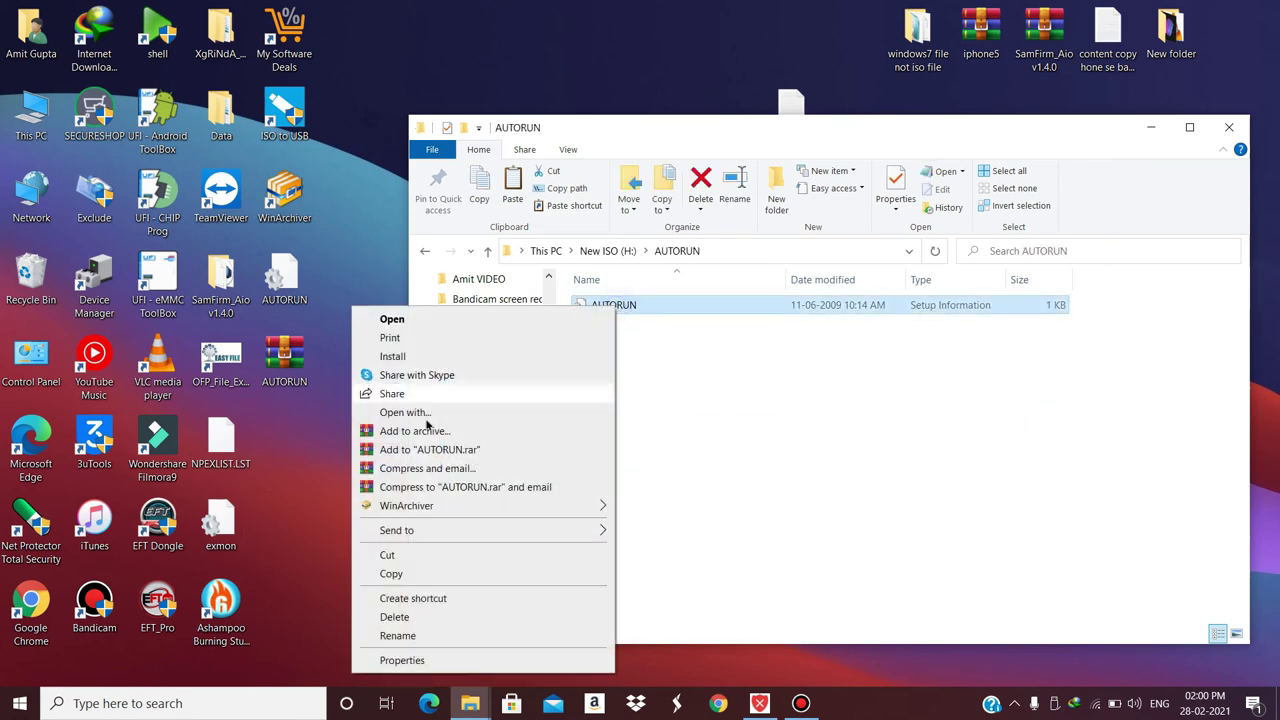
pyautogui.click(390, 556)
pyautogui.click(490, 251)
pyautogui.rightClick(972, 547)
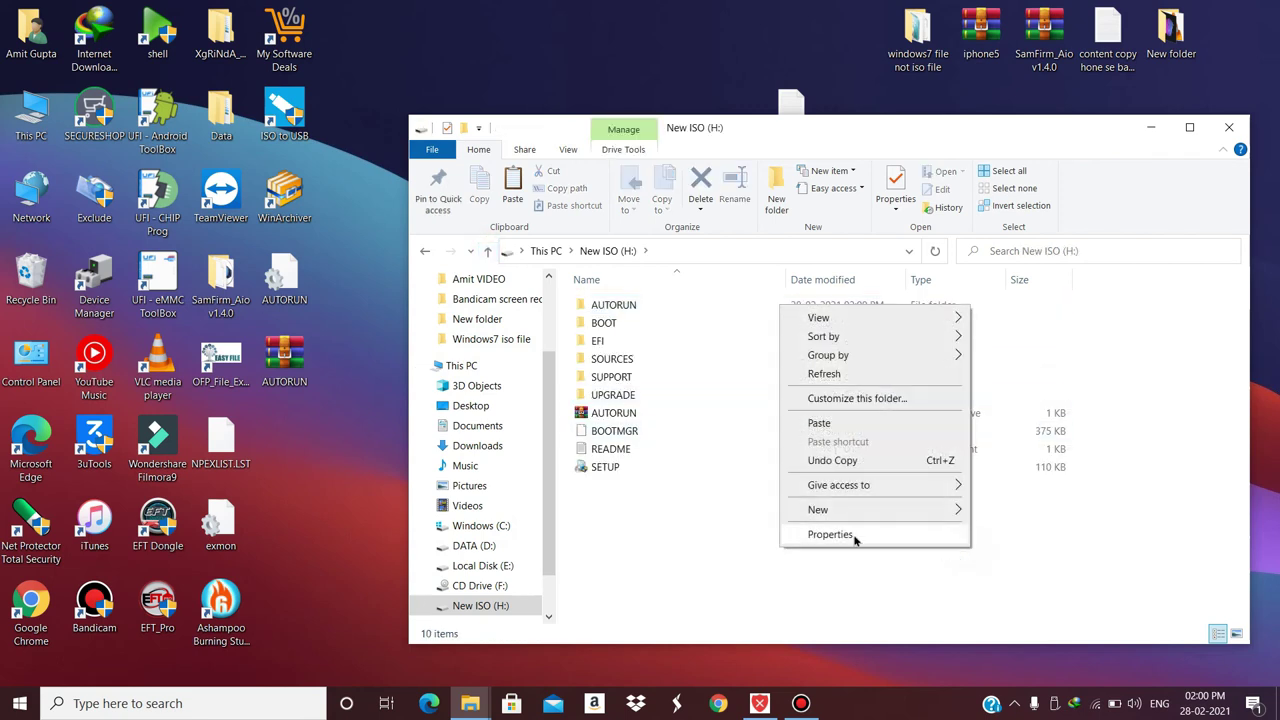
pyautogui.click(822, 422)
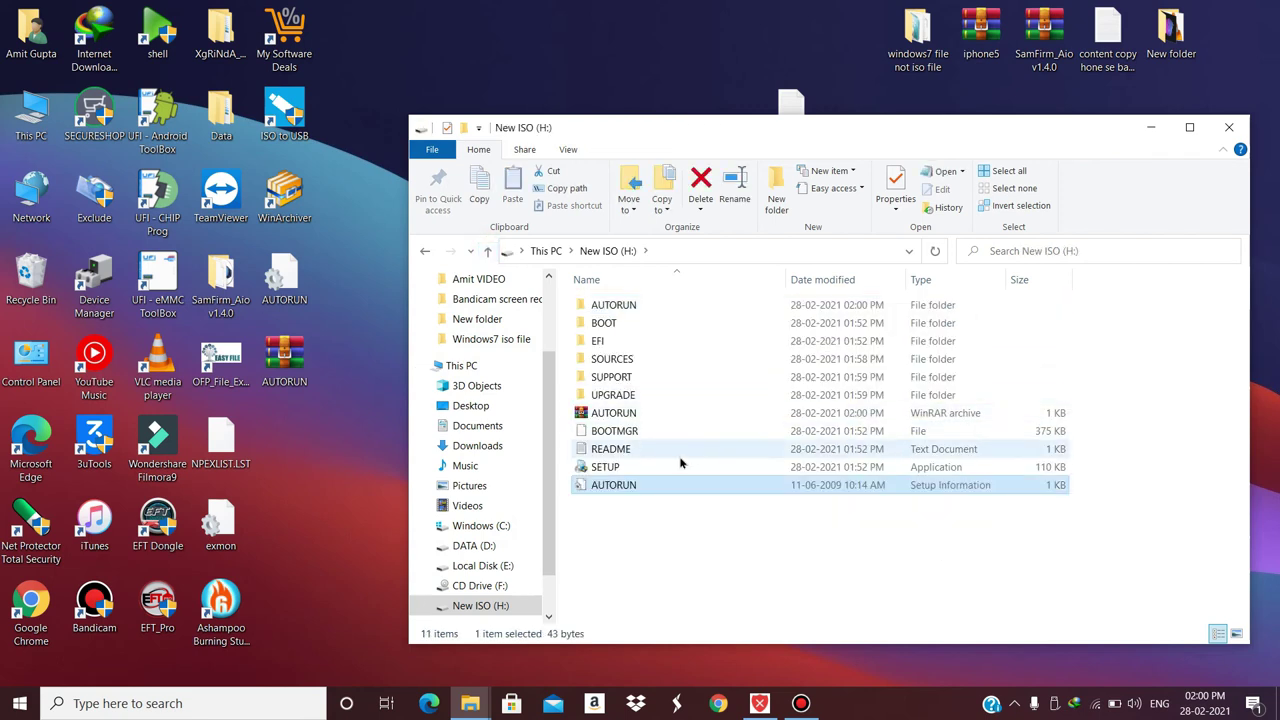
# Step: Permanently delete the AUTORUN archive and the leftover AUTORUN folder from the root of New ISO (H:)
pyautogui.click(632, 416)
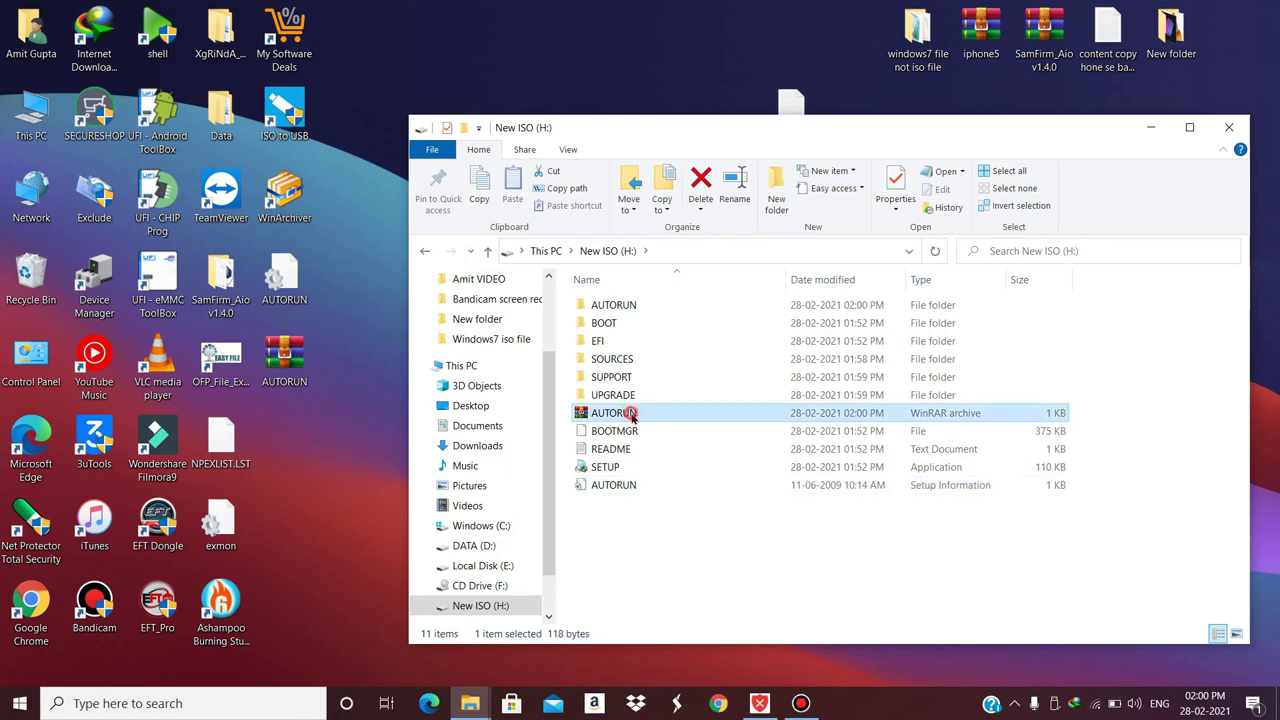
pyautogui.press('Delete')
pyautogui.press('Return')
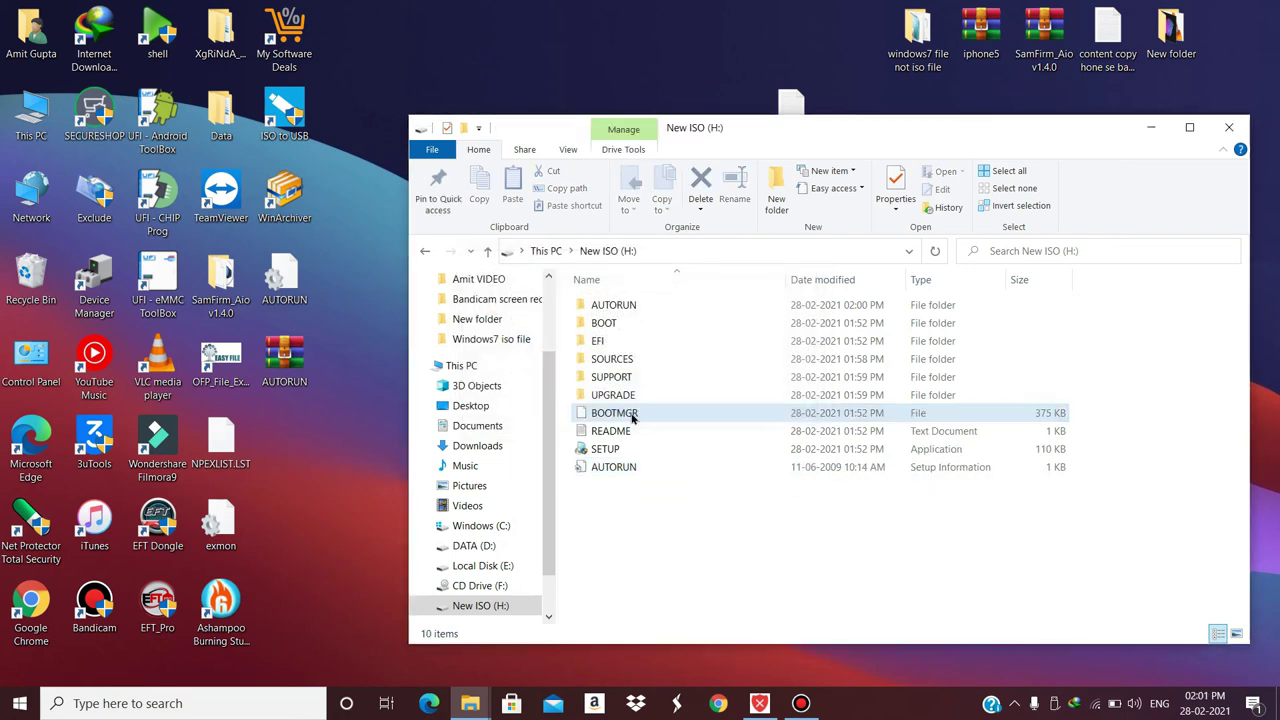
pyautogui.click(619, 311)
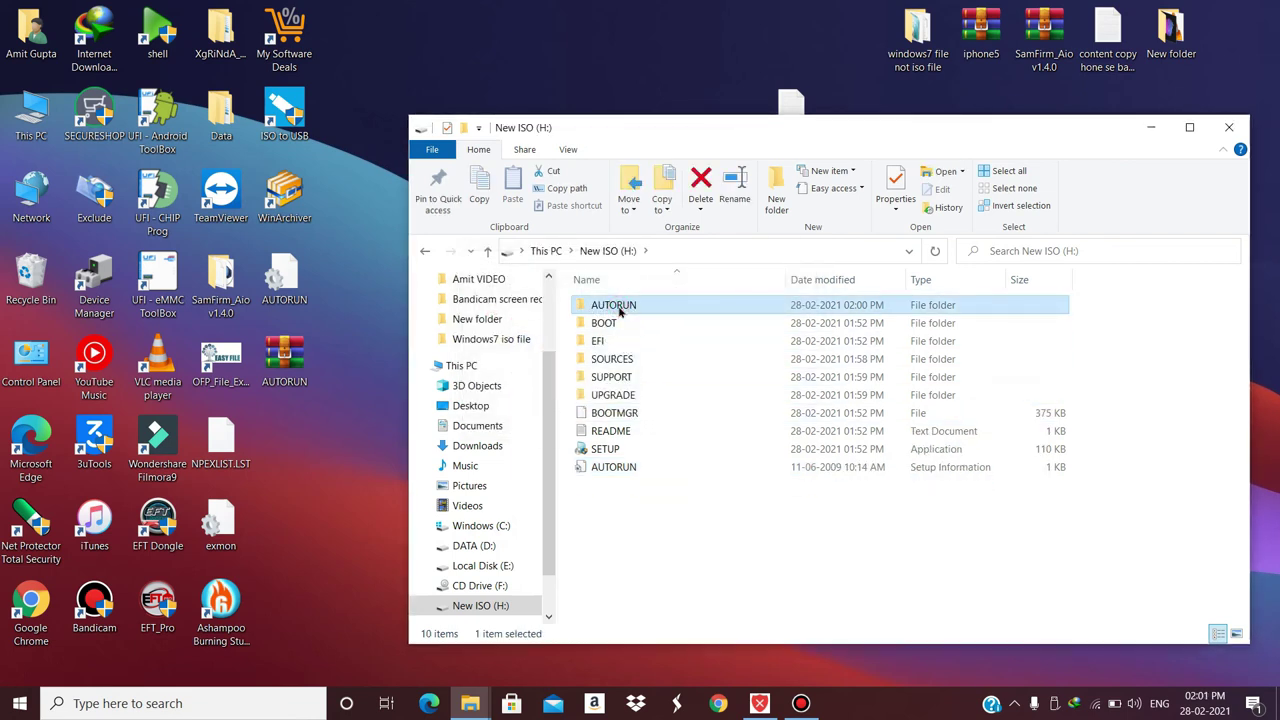
pyautogui.press('Delete')
pyautogui.press('Return')
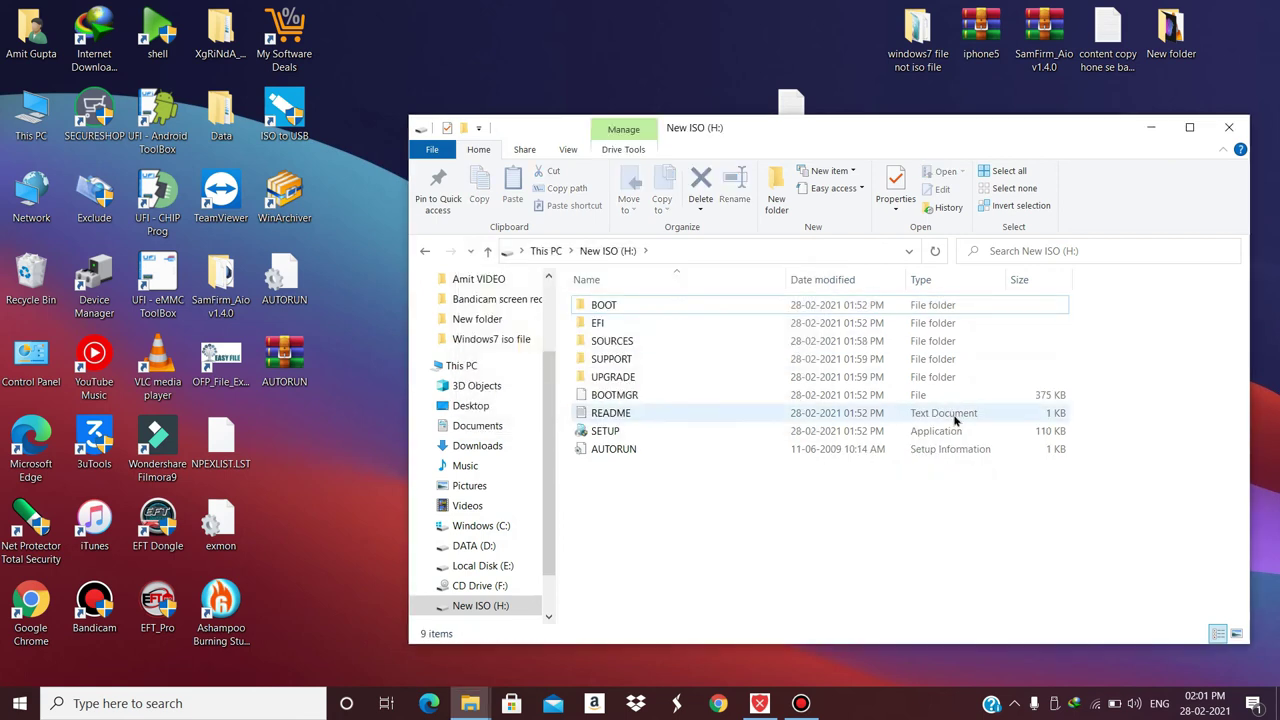
# Step: Refresh the New ISO (H:) file list and compare its AUTORUN setup information file with the desktop AUTORUN file
pyautogui.rightClick(1133, 377)
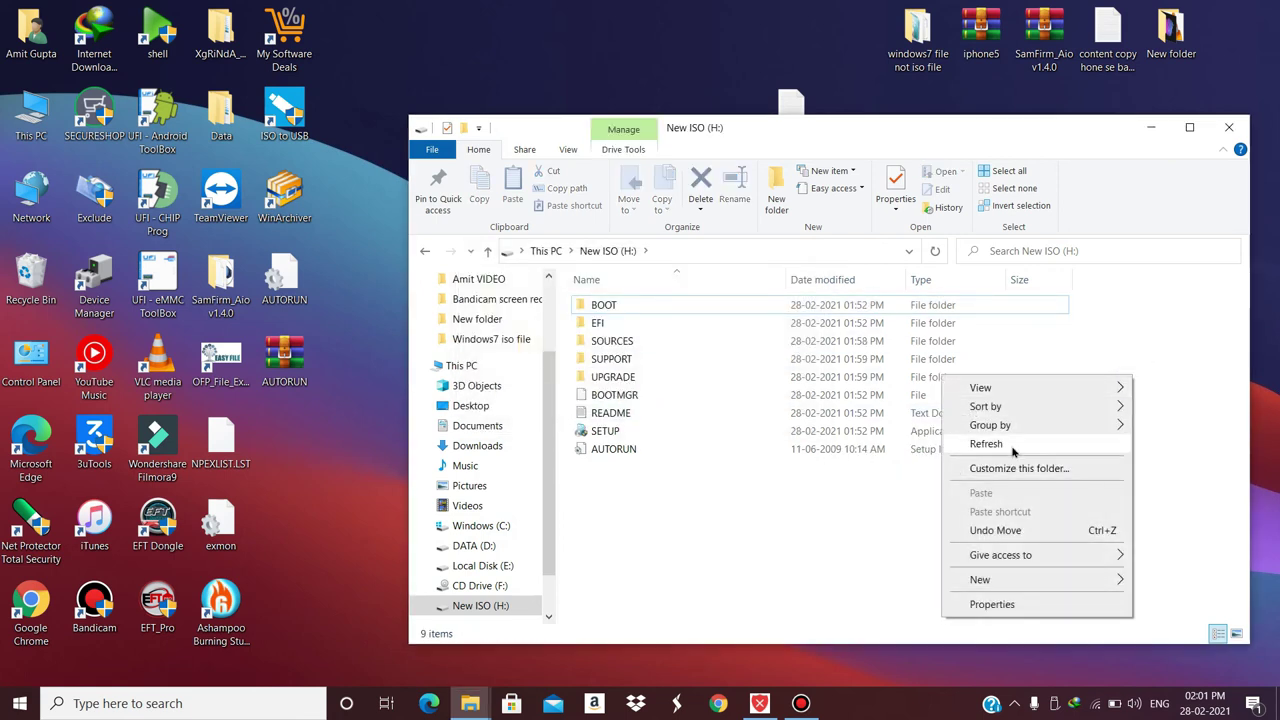
pyautogui.click(1012, 444)
pyautogui.rightClick(1128, 358)
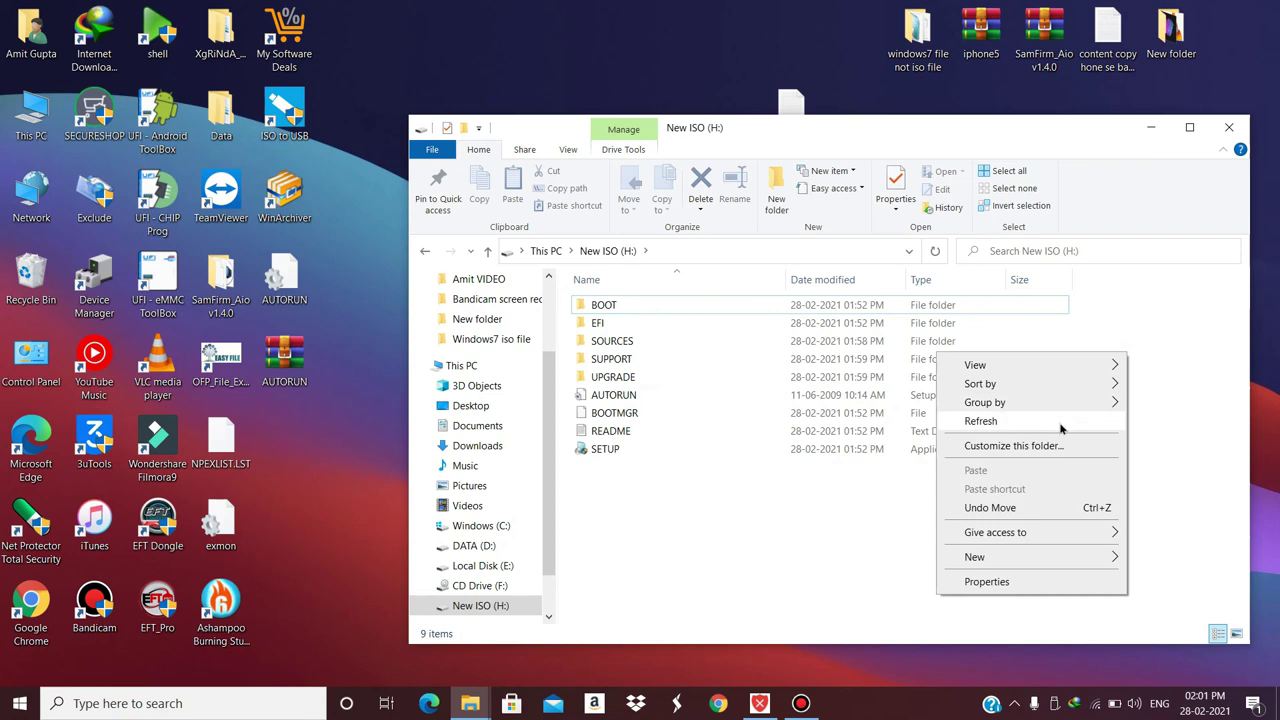
pyautogui.click(1057, 426)
pyautogui.click(637, 396)
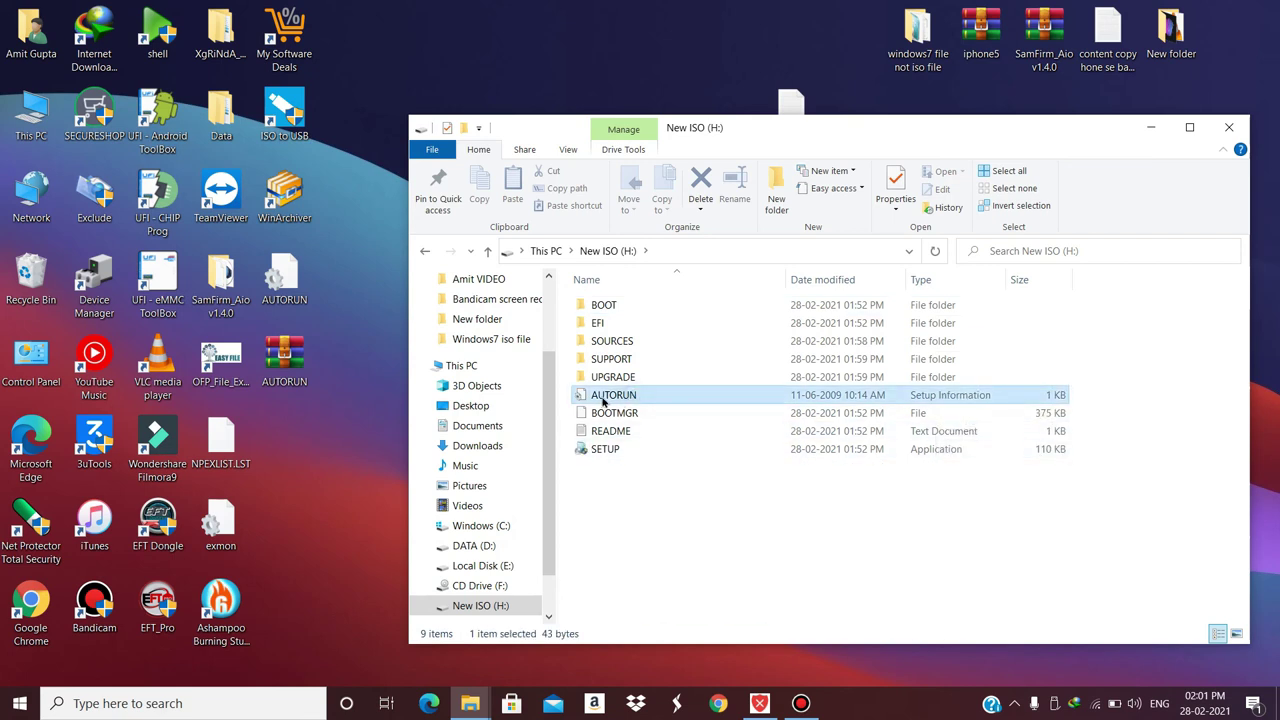
pyautogui.moveTo(284, 285)
pyautogui.mouseDown()
pyautogui.moveTo(457, 397)
pyautogui.moveTo(540, 390)
pyautogui.moveTo(344, 295)
pyautogui.moveTo(293, 292)
pyautogui.mouseUp()
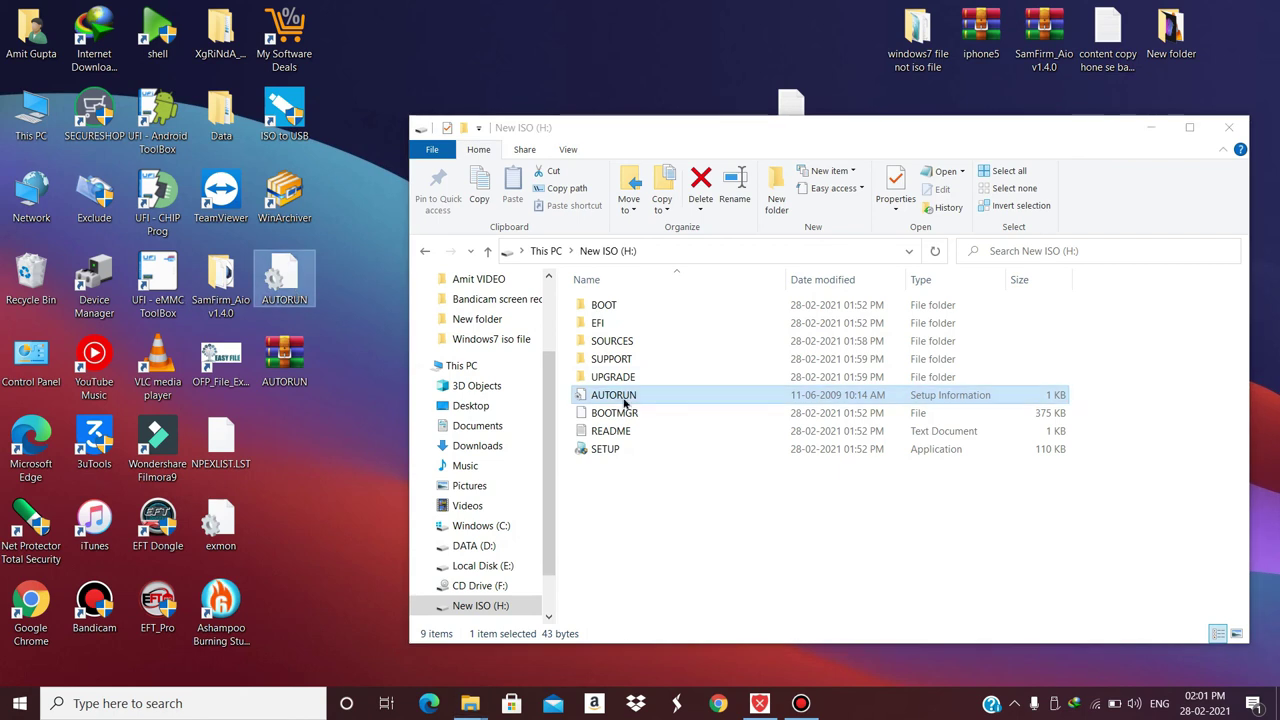
pyautogui.rightClick(714, 500)
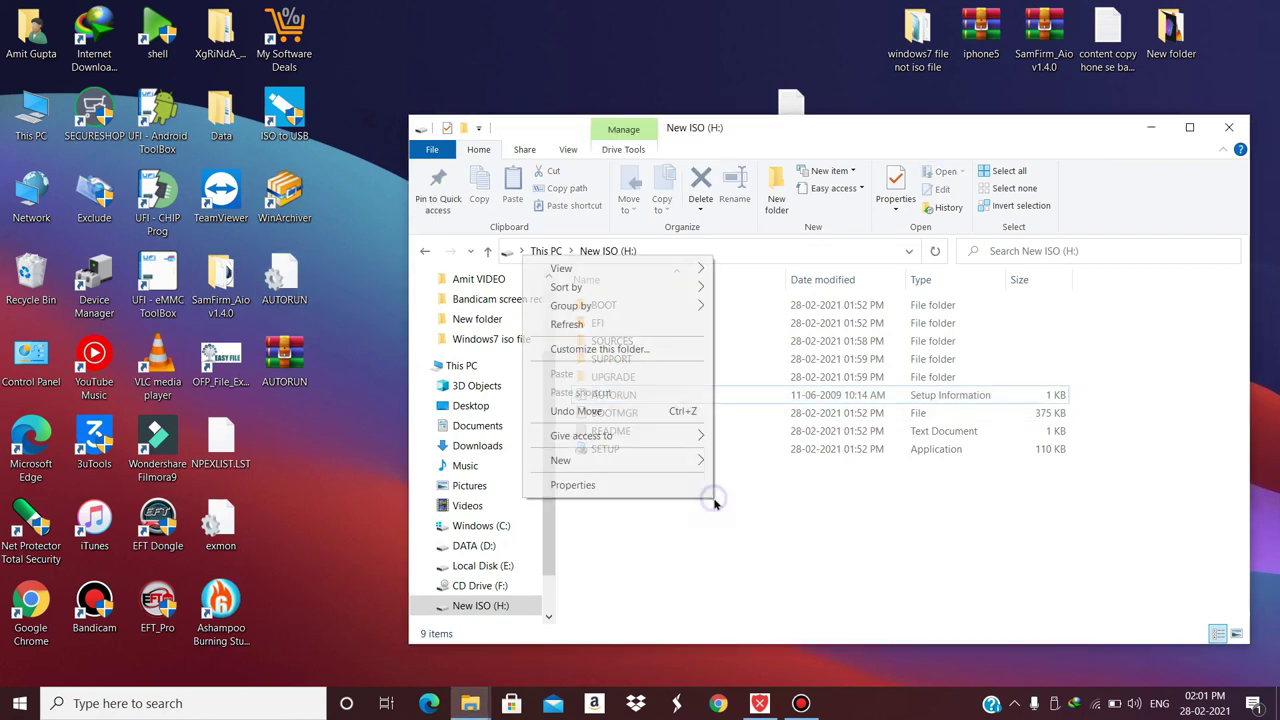
pyautogui.click(567, 325)
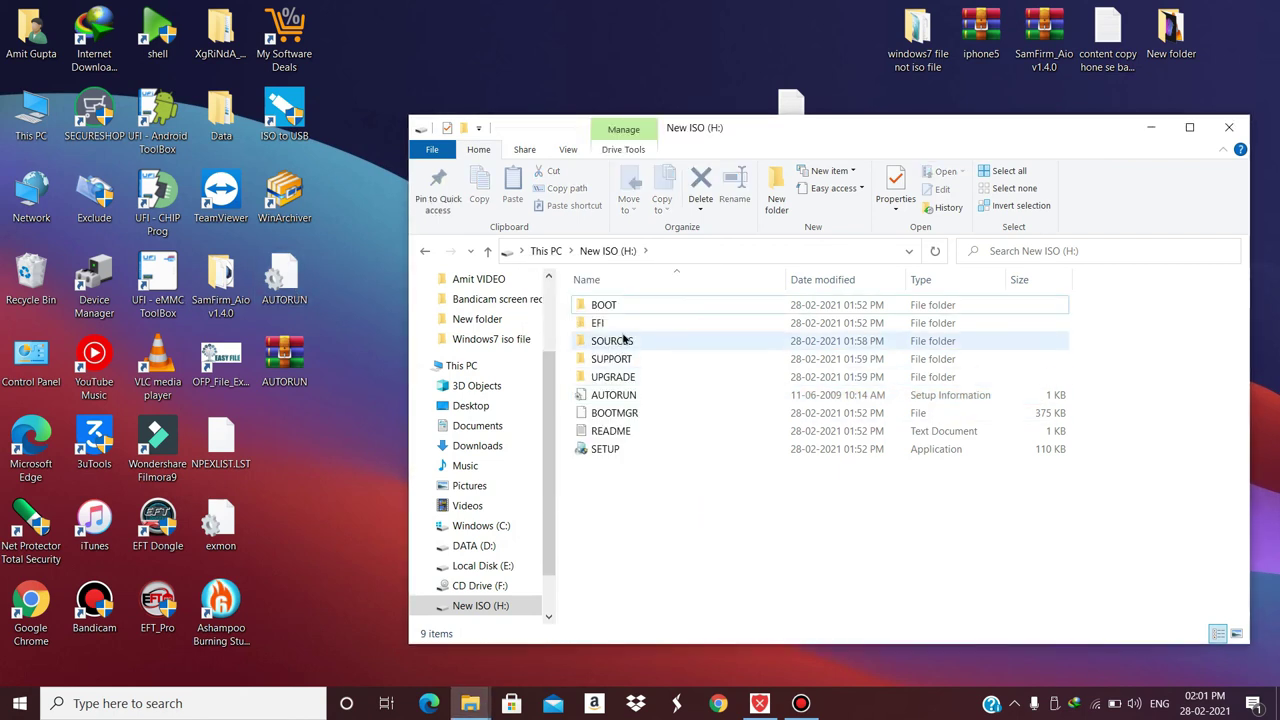
# Step: Reopen New ISO (H:) from This PC to check its contents, close the window and refresh the desktop
pyautogui.click(489, 251)
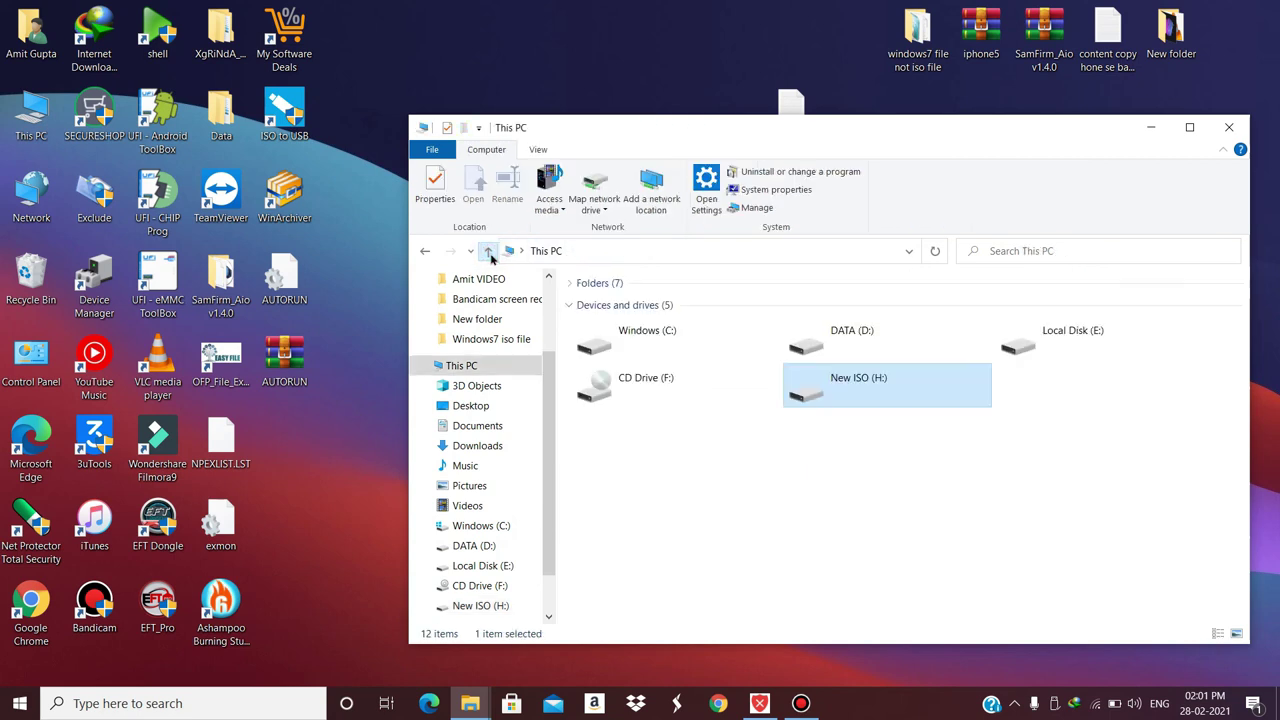
pyautogui.doubleClick(895, 407)
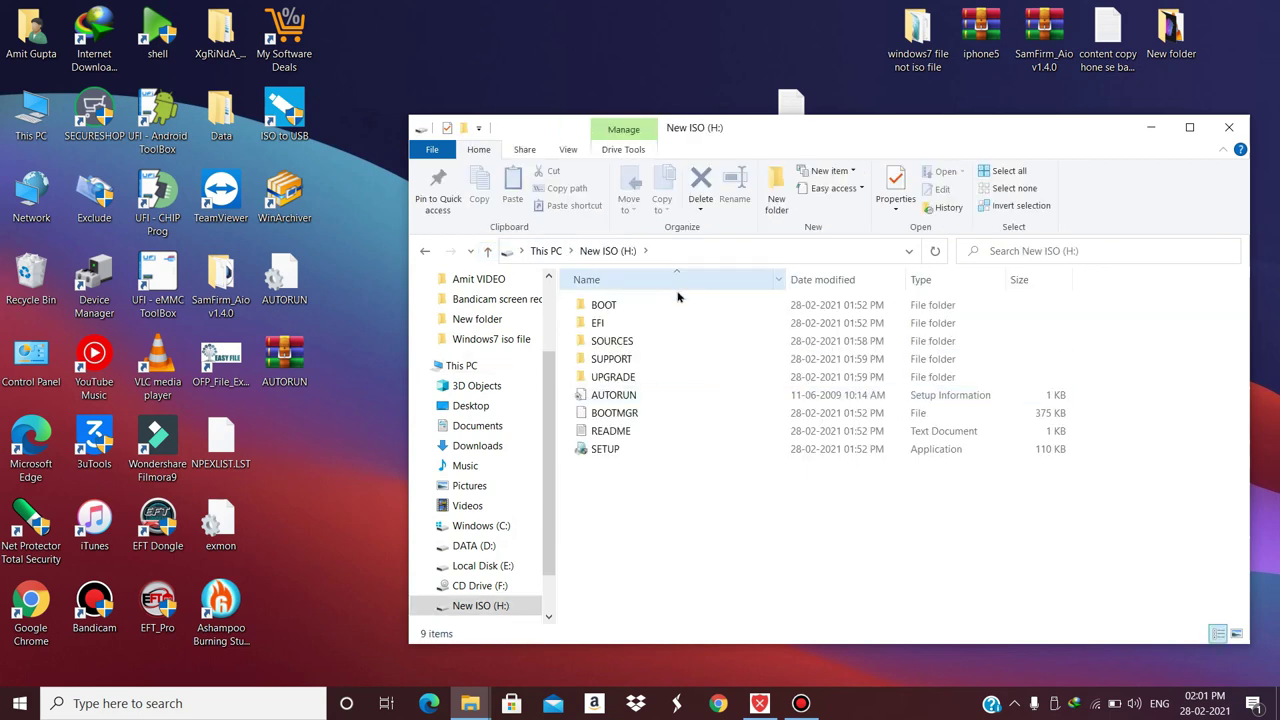
pyautogui.click(487, 251)
pyautogui.click(1229, 127)
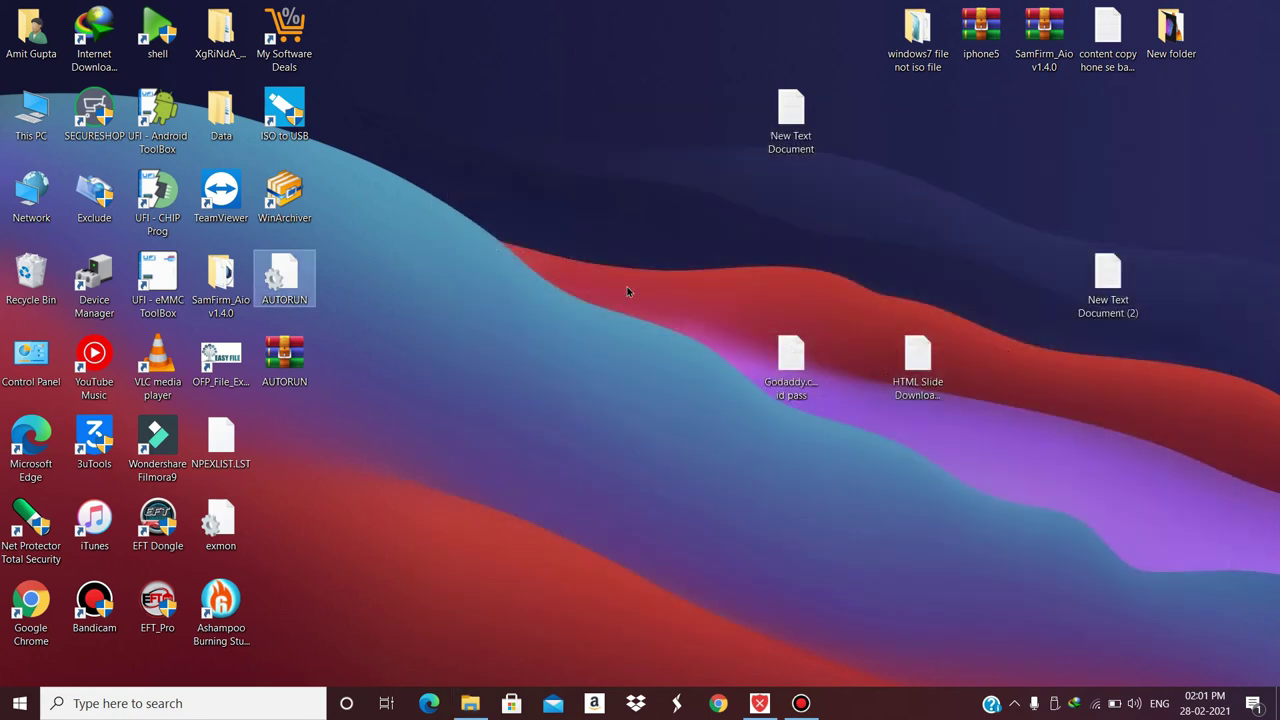
pyautogui.rightClick(568, 267)
pyautogui.click(430, 315)
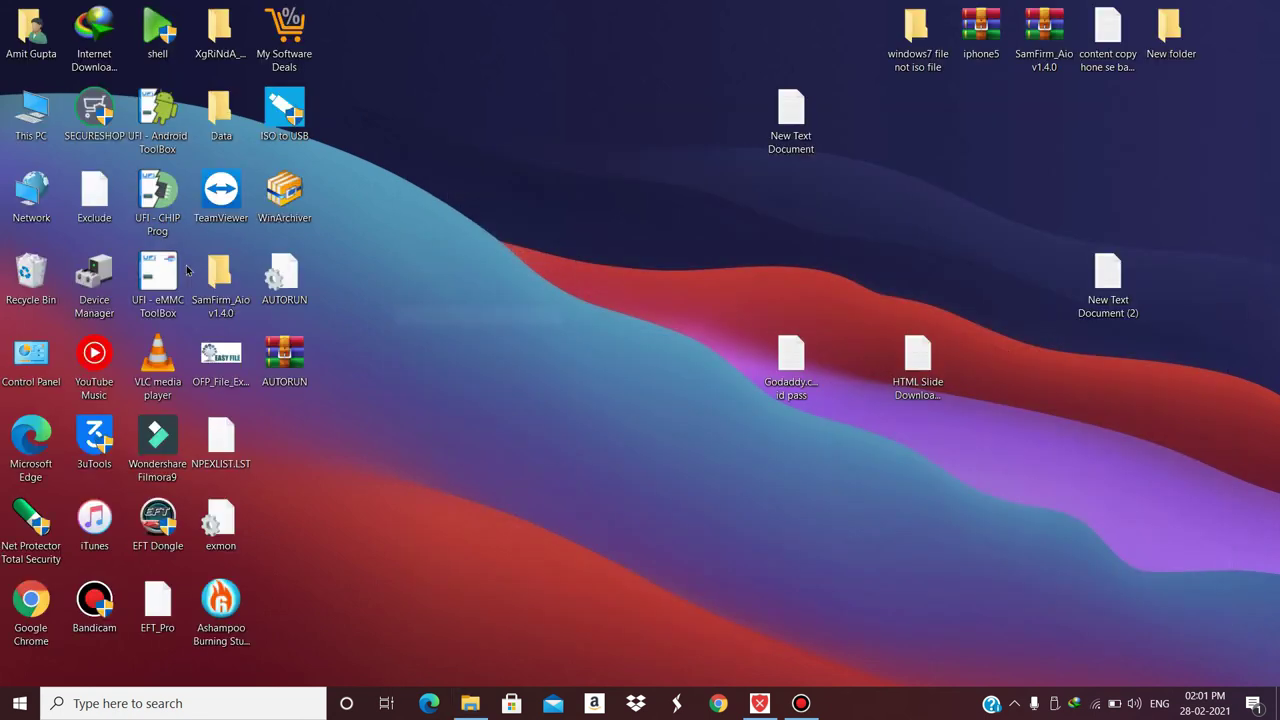
# Step: Look up the AUTORUN archive in the Windows7 iso file folder under Bootable Pendrive on Local Disk (E:), and close the window
pyautogui.doubleClick(33, 131)
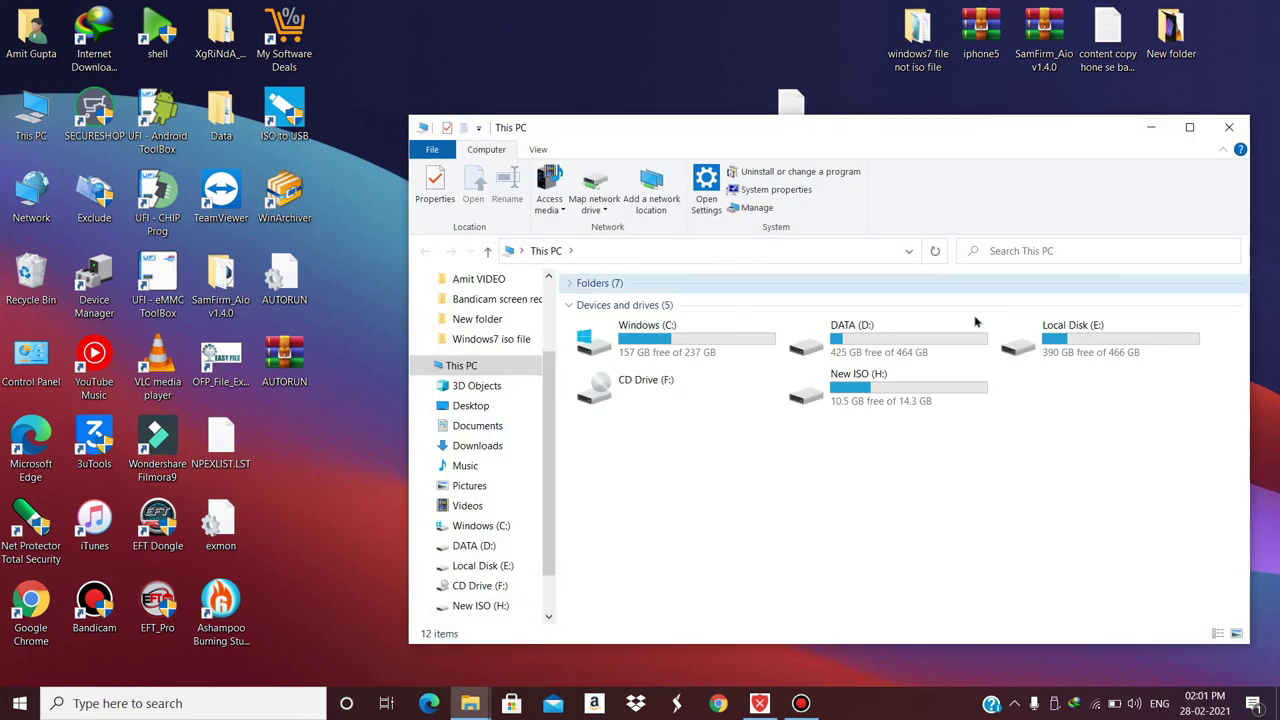
pyautogui.click(1118, 352)
pyautogui.doubleClick(1118, 352)
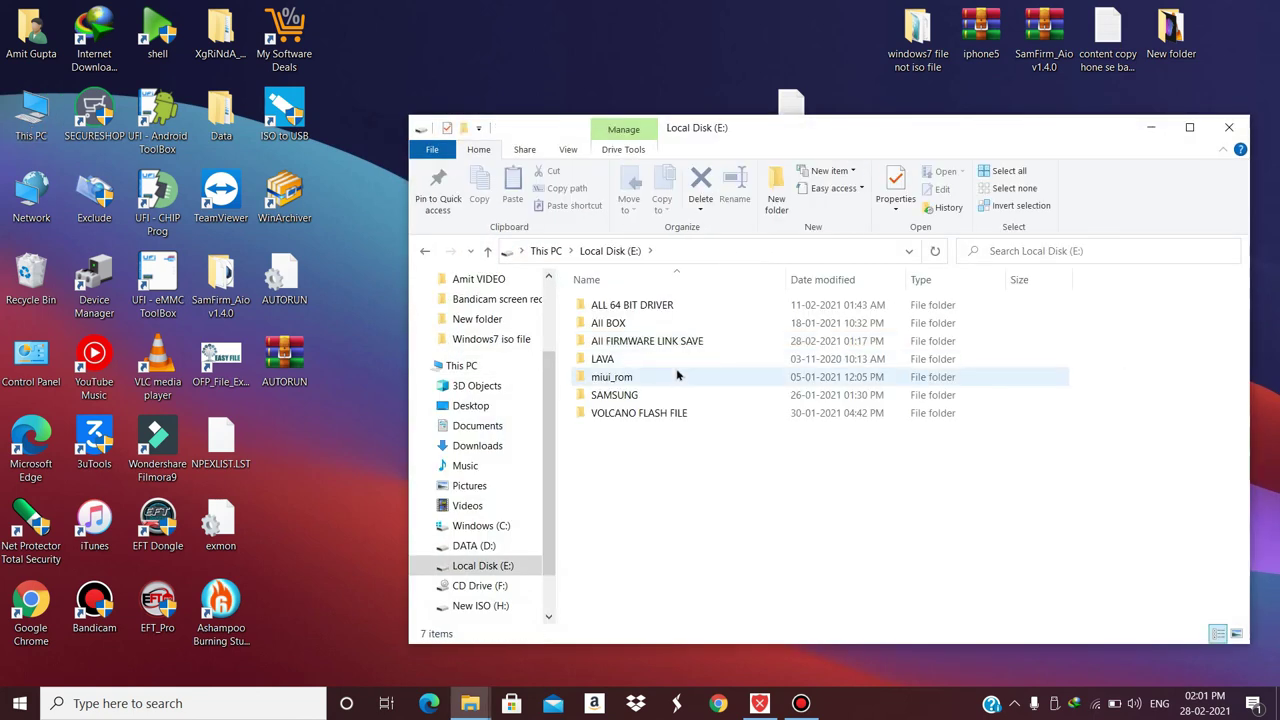
pyautogui.doubleClick(652, 345)
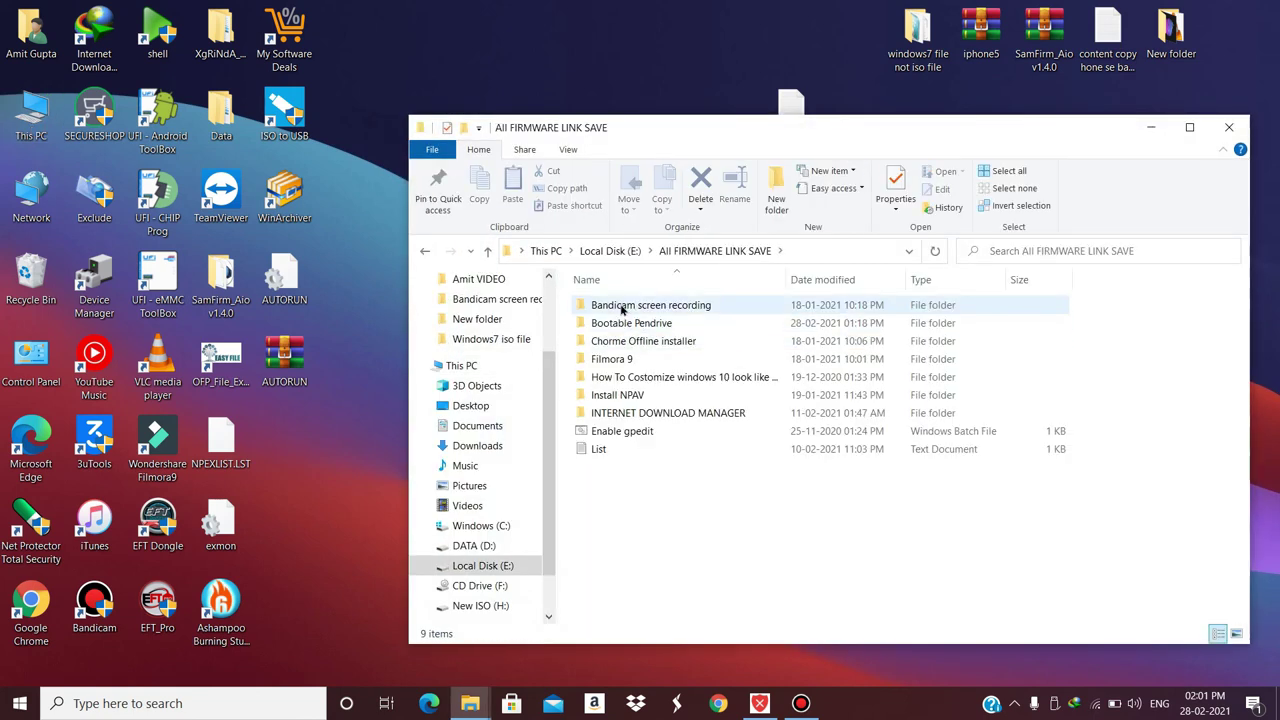
pyautogui.doubleClick(618, 323)
pyautogui.doubleClick(608, 305)
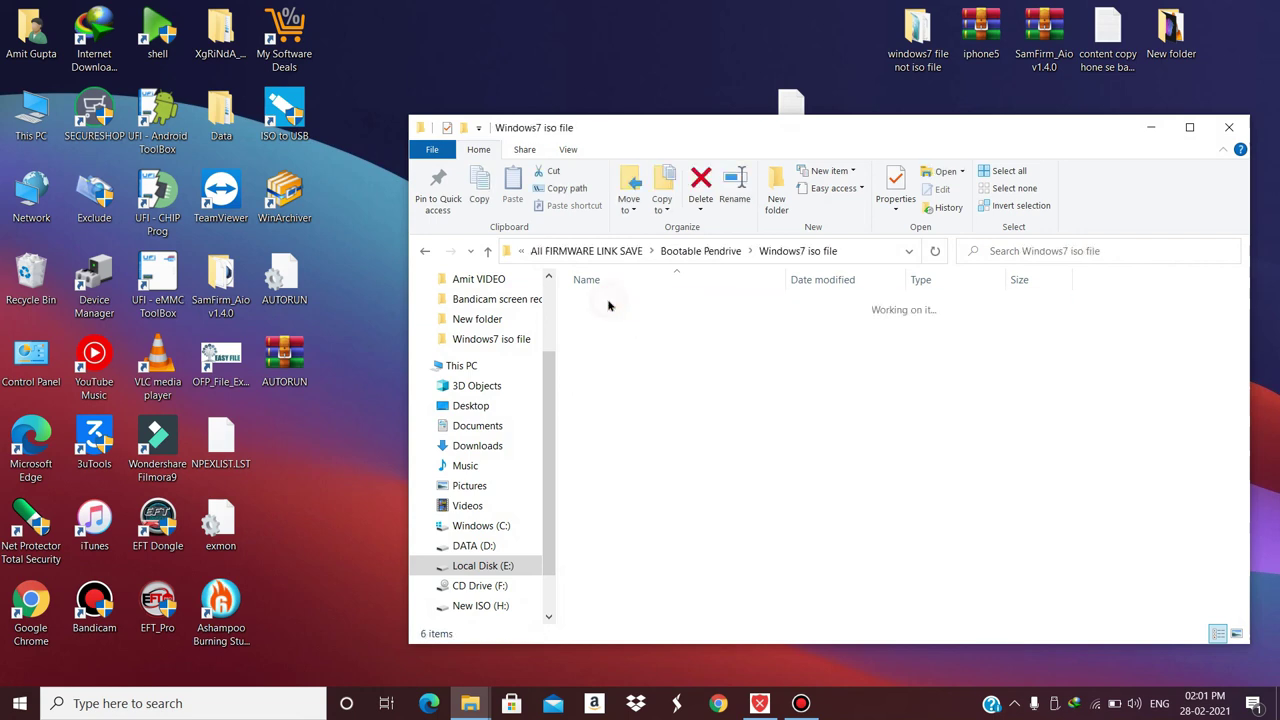
pyautogui.click(619, 306)
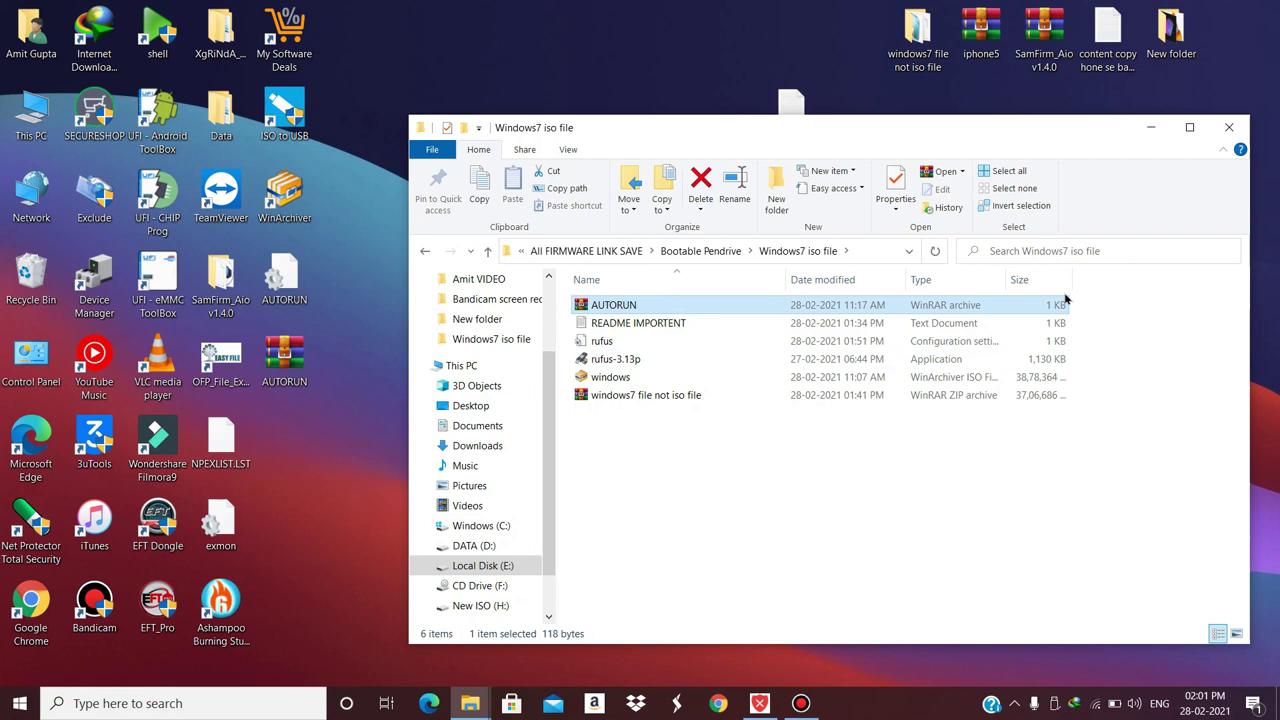
pyautogui.click(1230, 128)
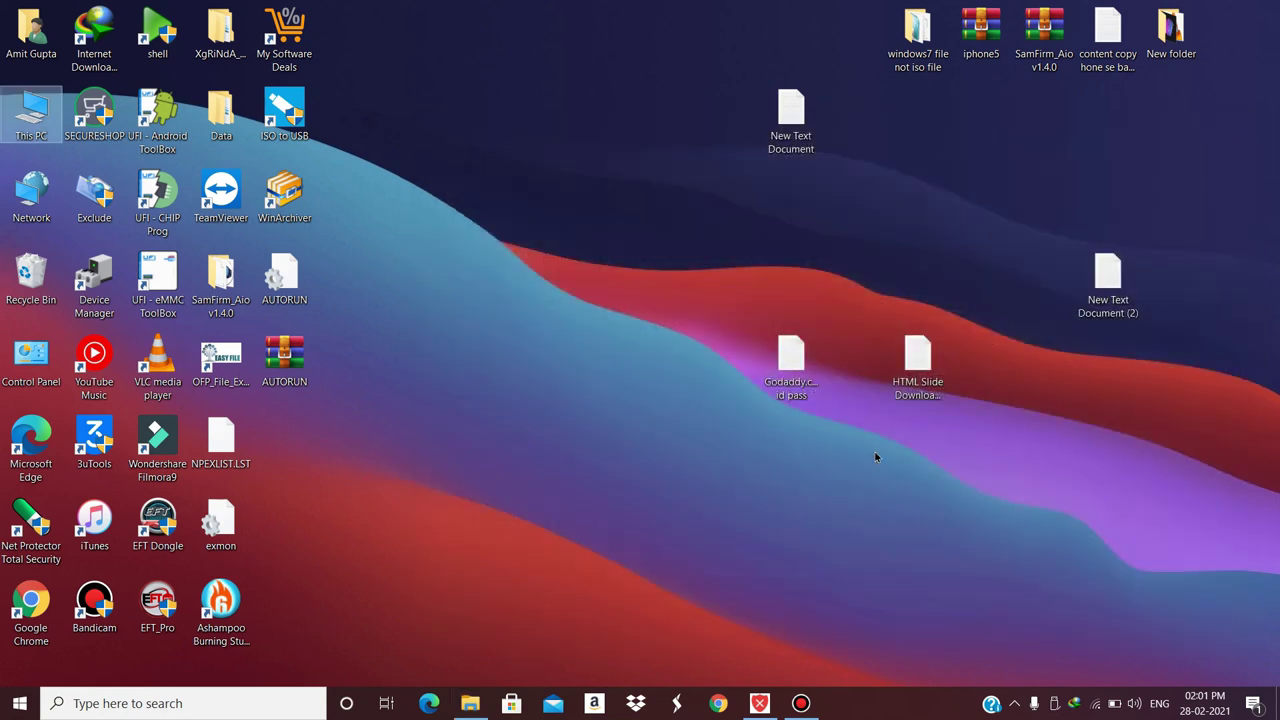
pyautogui.click(812, 703)
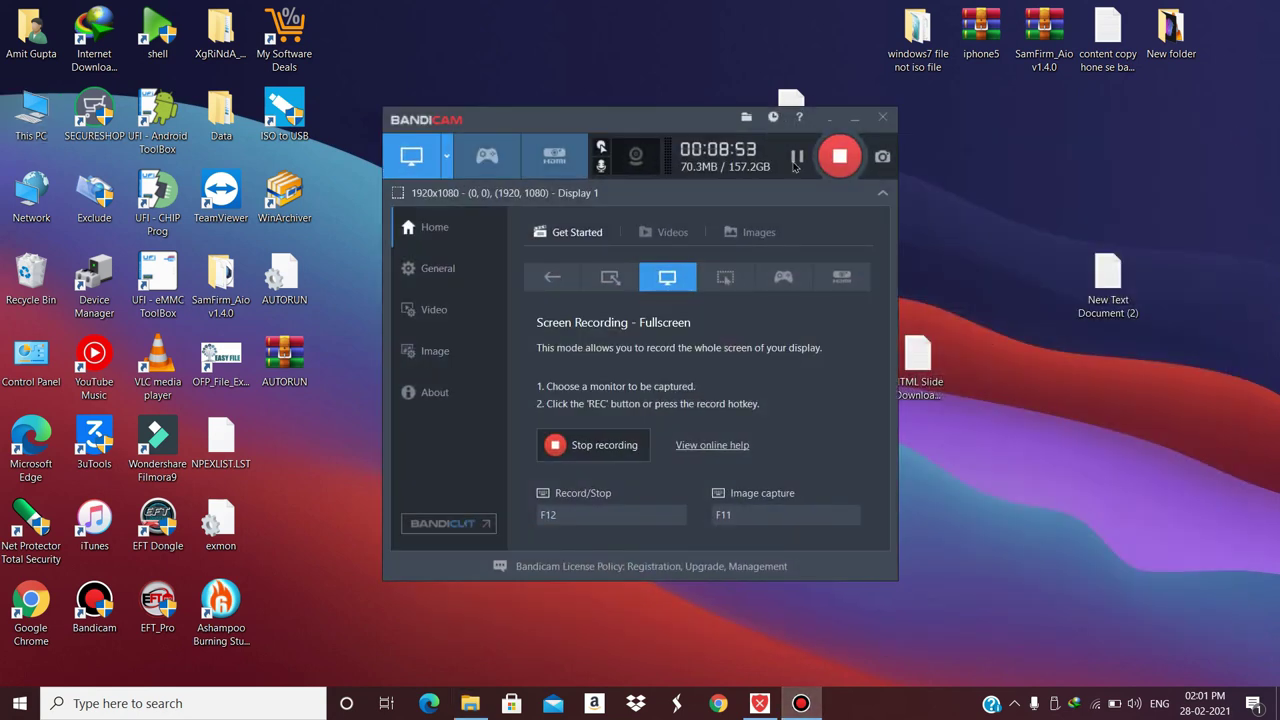